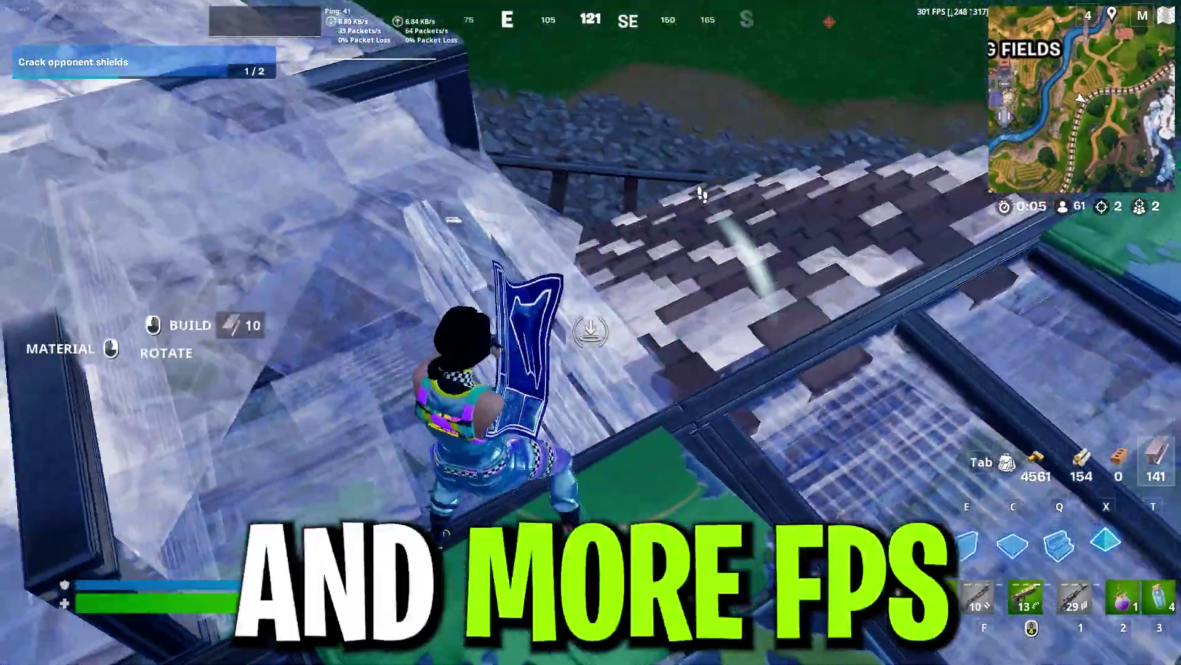
- Launch the Local Group Policy Editor via the gpedit.msc search suggestion
{"action": "key", "text": "g"}
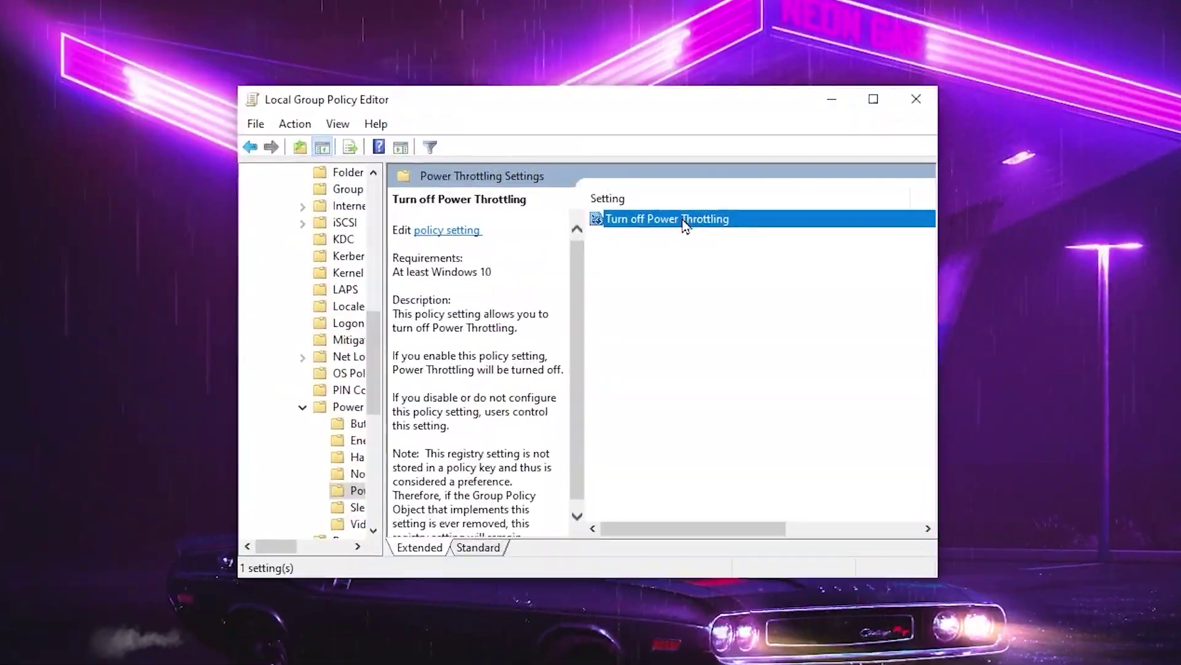
{"action": "double_click", "coordinate": [686, 222]}
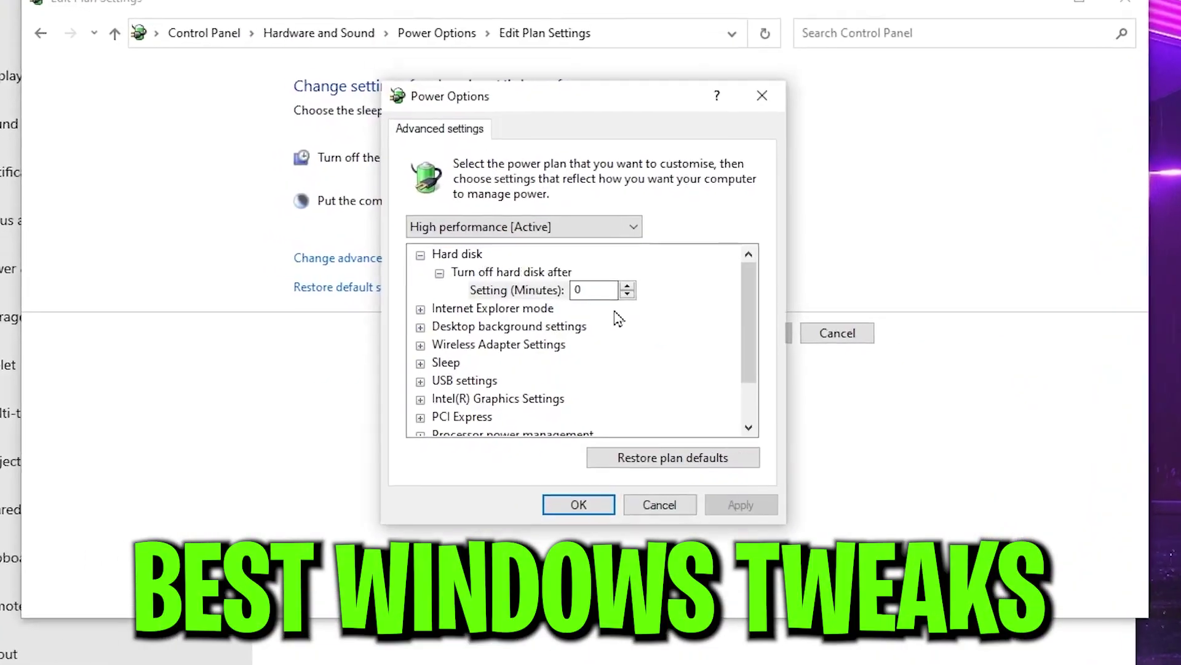
{"action": "scroll", "coordinate": [615, 317], "scroll_direction": "down", "scroll_amount": 1}
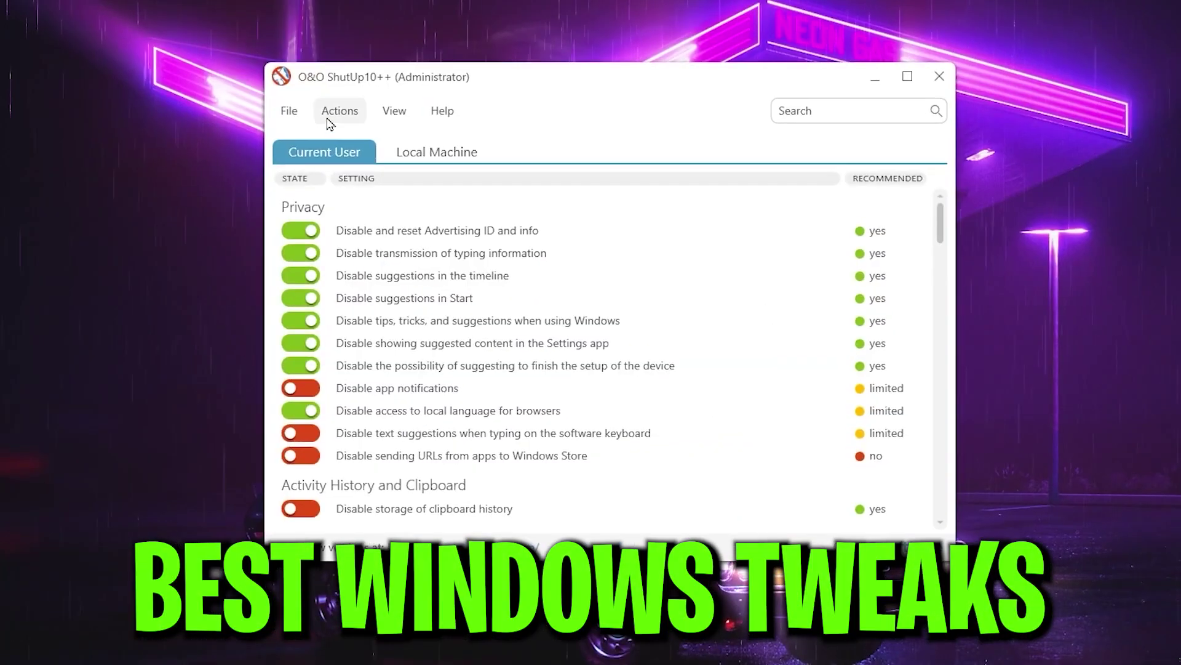
{"action": "left_click", "coordinate": [330, 116]}
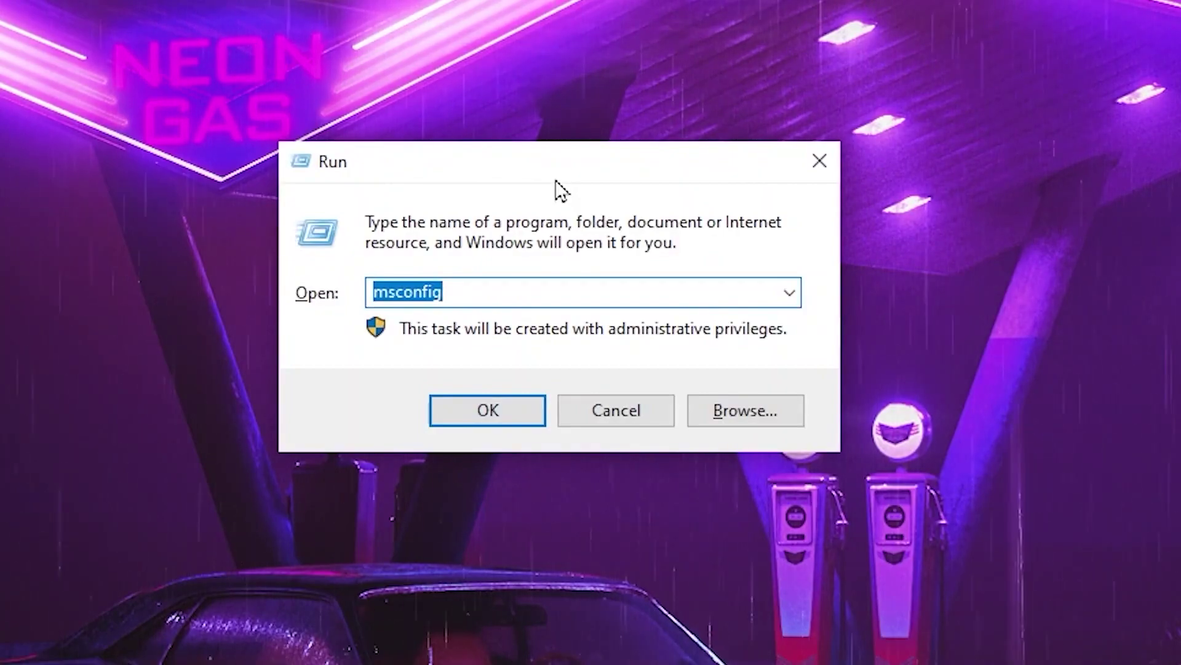
{"action": "type", "text": "gp"}
{"action": "key", "text": "Down"}
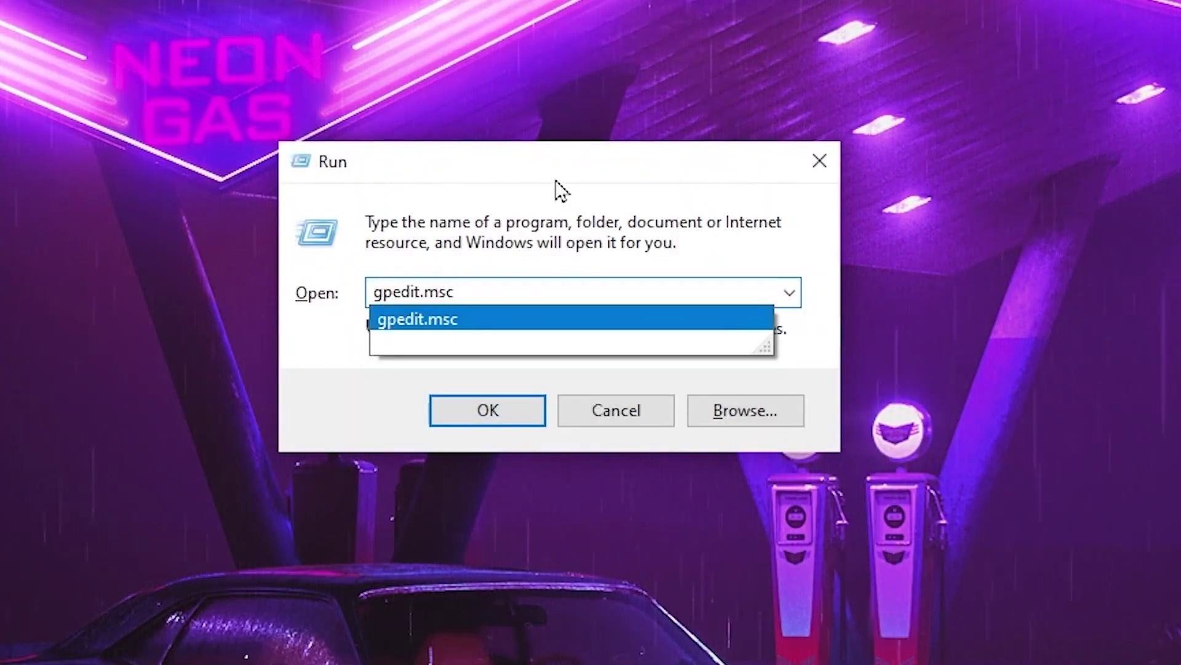
{"action": "key", "text": "Return"}
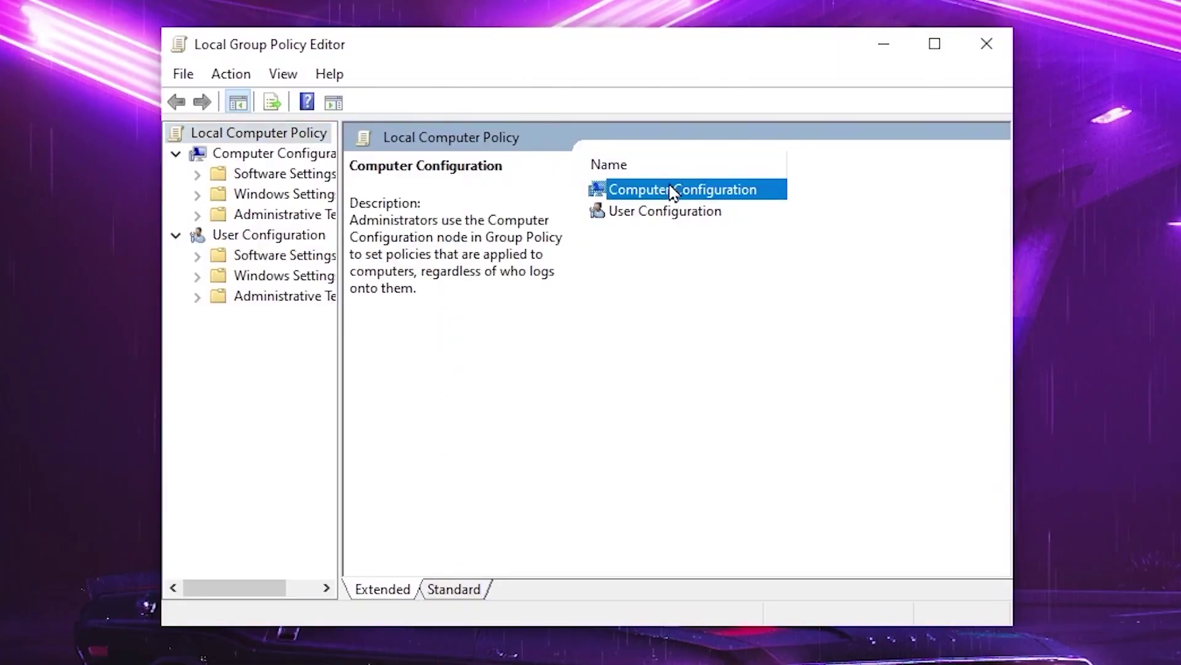
- Enable Turn off Power Throttling under System > Power Management > Power Throttling Settings
{"action": "double_click", "coordinate": [30, 110]}
{"action": "double_click", "coordinate": [23, 160]}
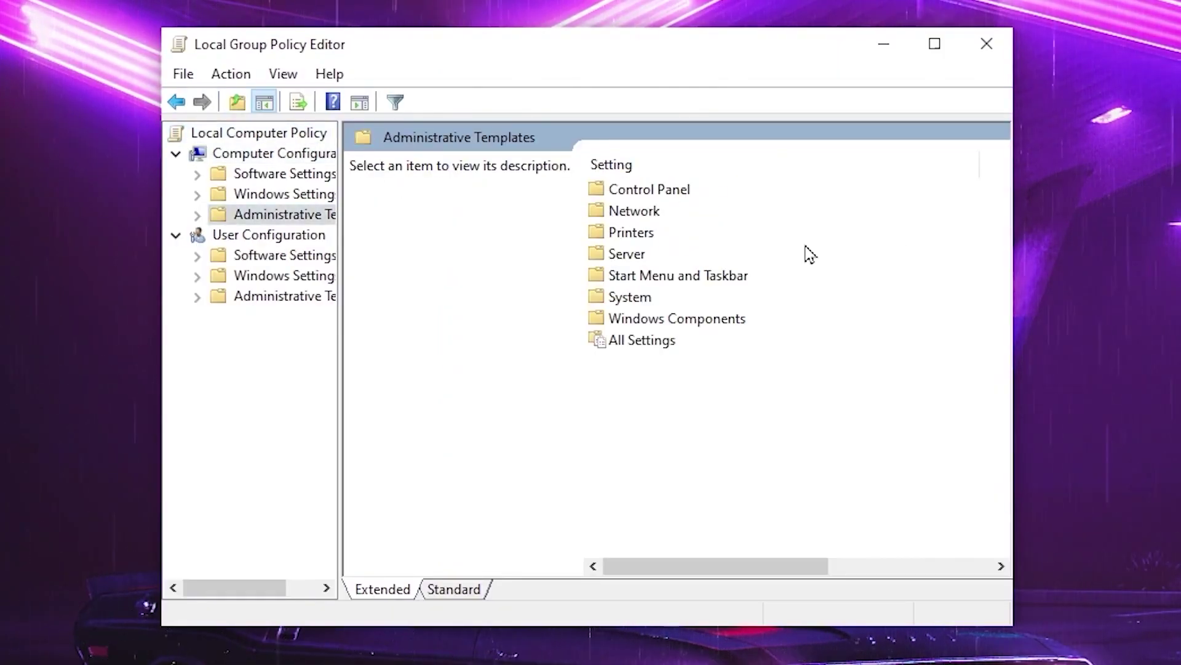
{"action": "double_click", "coordinate": [640, 299]}
{"action": "scroll", "coordinate": [757, 312], "scroll_direction": "down", "scroll_amount": 4}
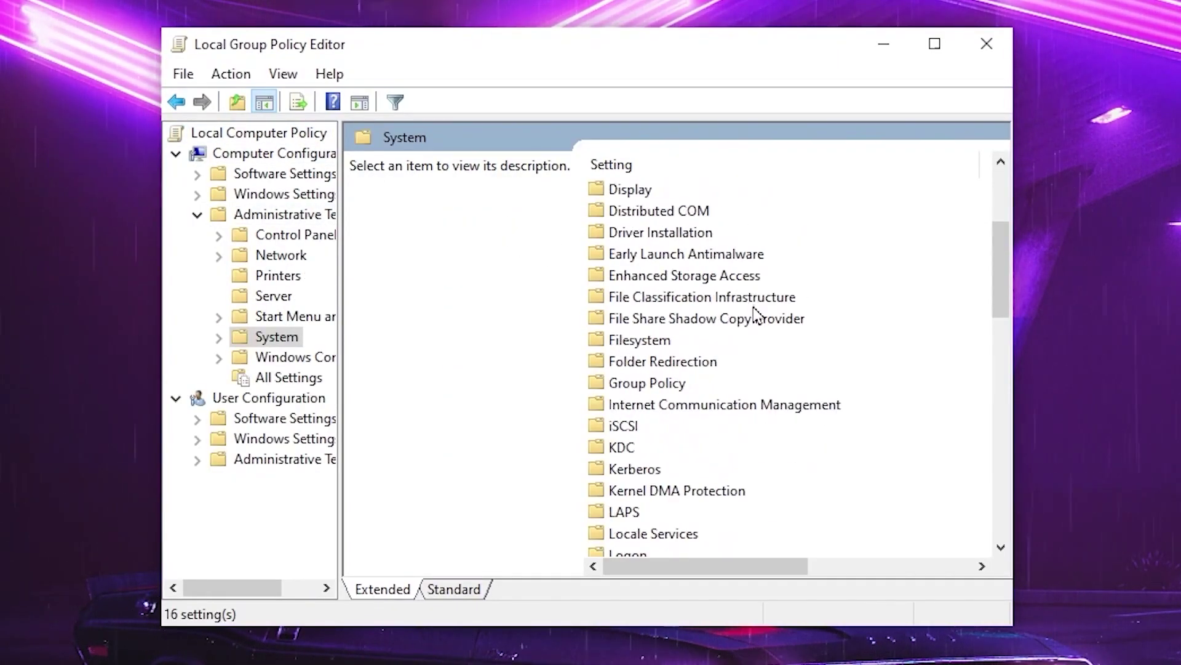
{"action": "scroll", "coordinate": [790, 400], "scroll_direction": "down", "scroll_amount": 2}
{"action": "double_click", "coordinate": [663, 471]}
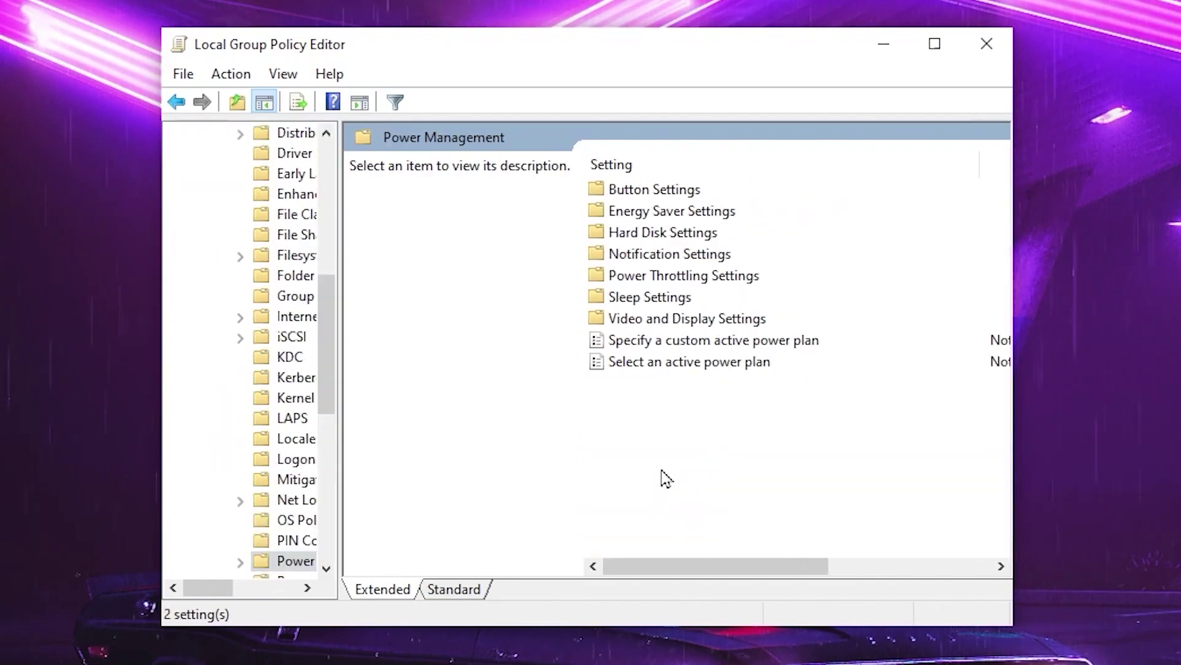
{"action": "double_click", "coordinate": [687, 278]}
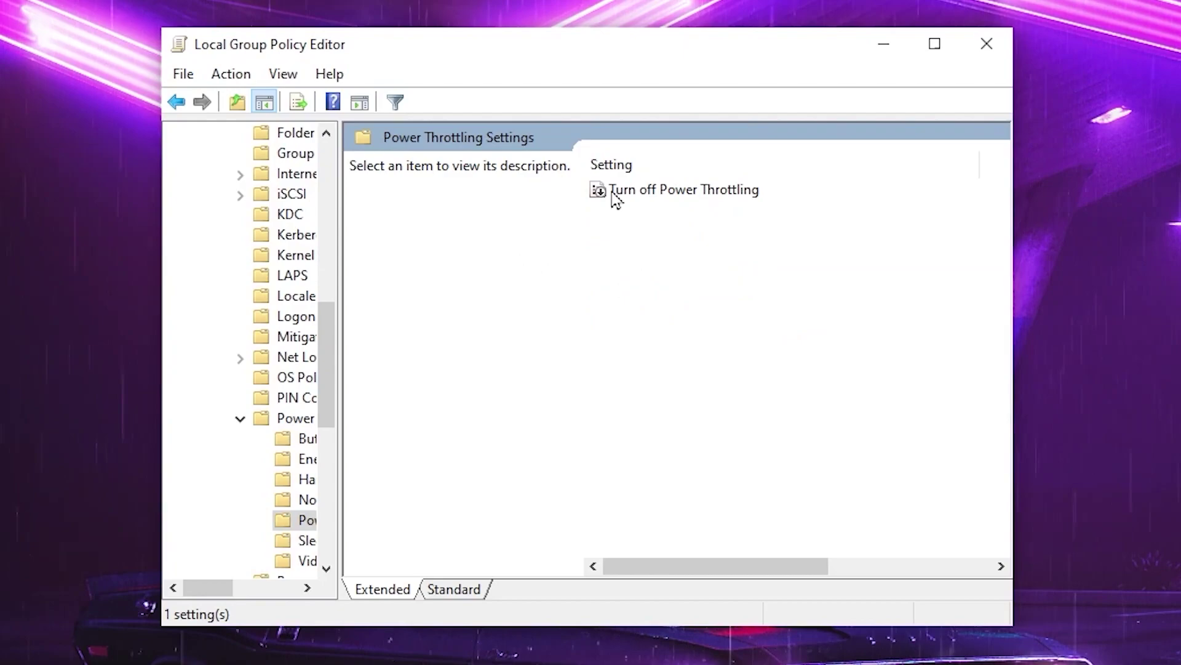
{"action": "double_click", "coordinate": [705, 191]}
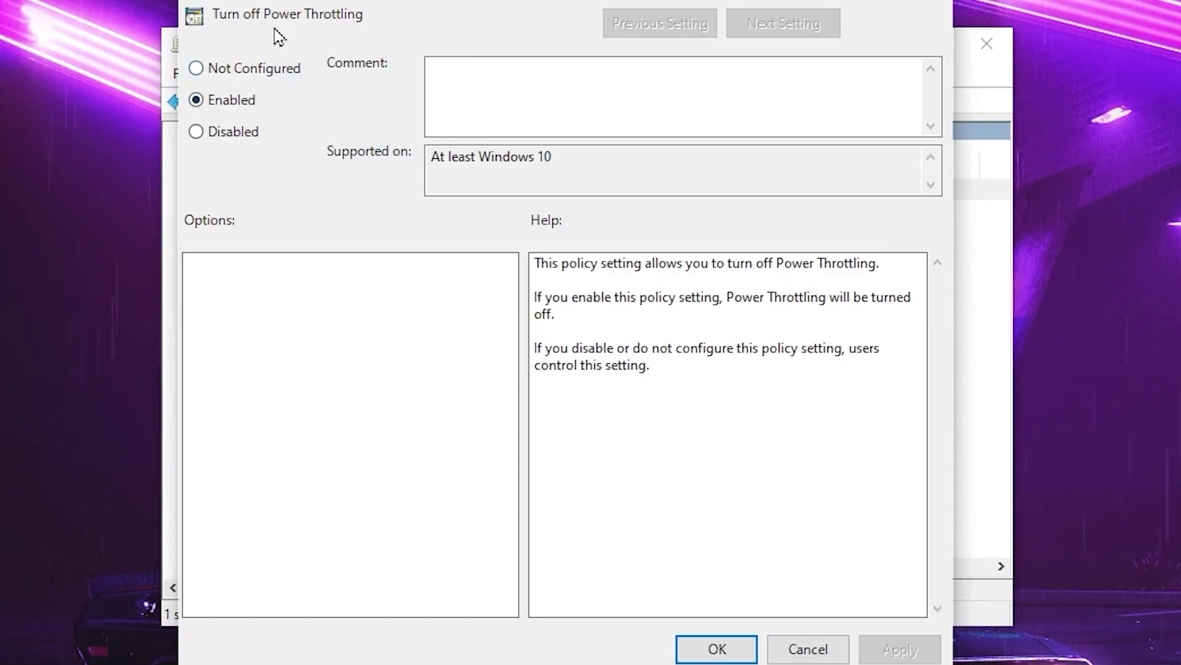
{"action": "left_click", "coordinate": [745, 645]}
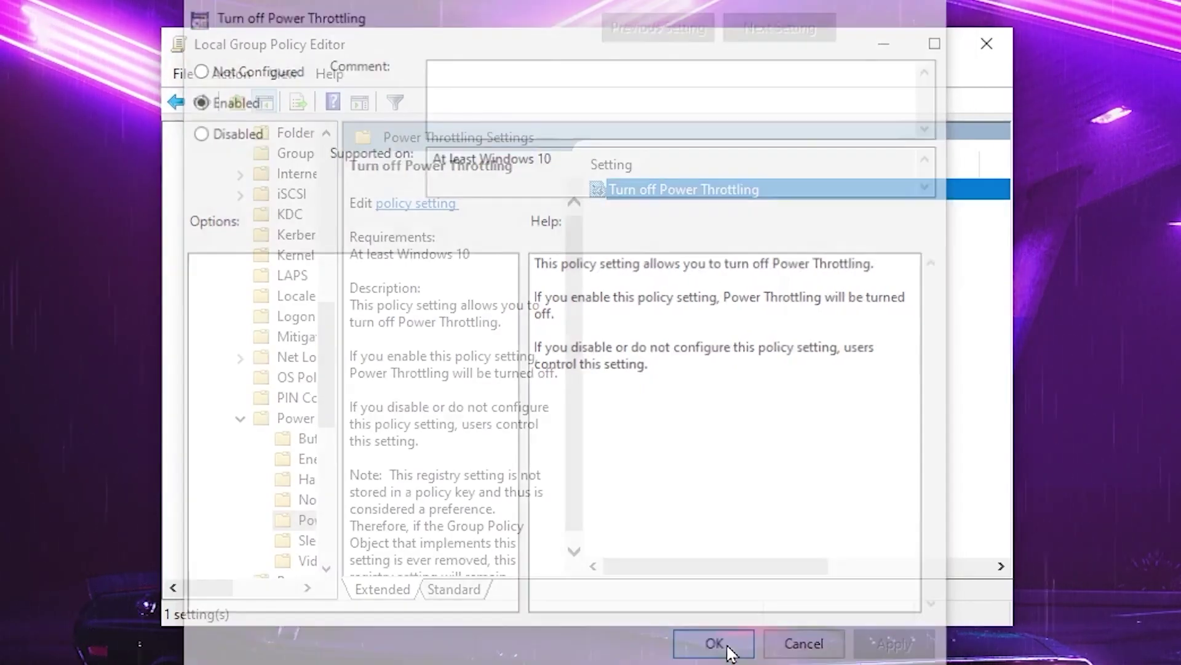
- Return to the policy tree root and browse to Administrative Templates > Windows Components > App Privacy
{"action": "left_click", "coordinate": [176, 103]}
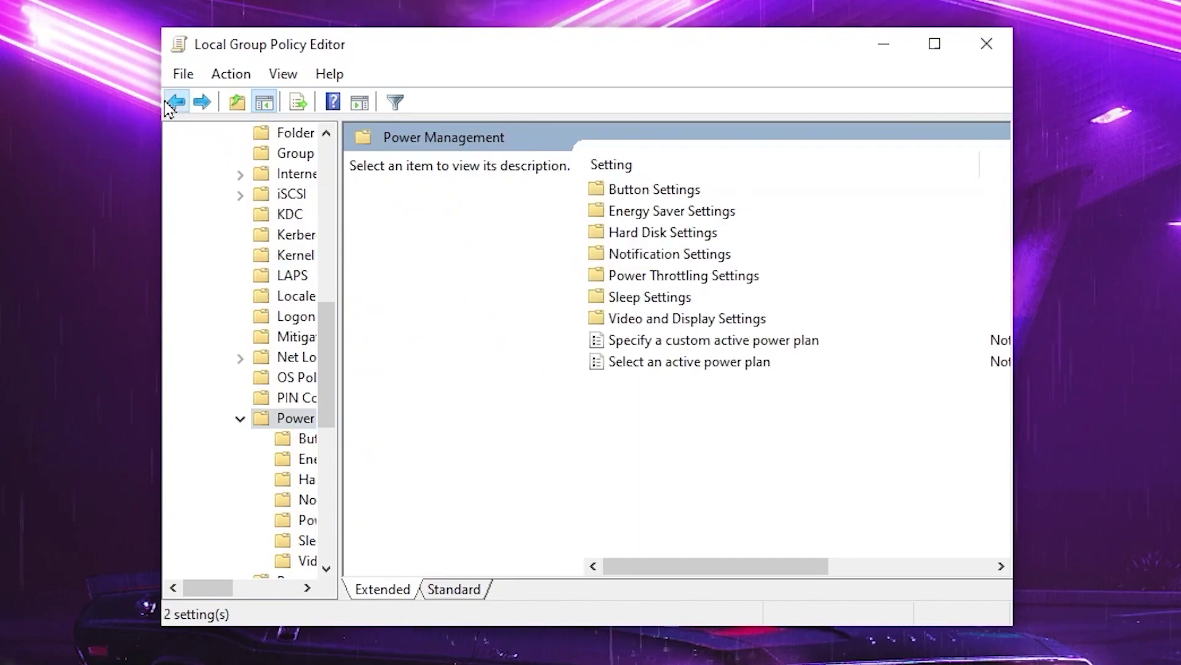
{"action": "left_click", "coordinate": [175, 103]}
{"action": "left_click", "coordinate": [175, 103]}
{"action": "left_click", "coordinate": [176, 103]}
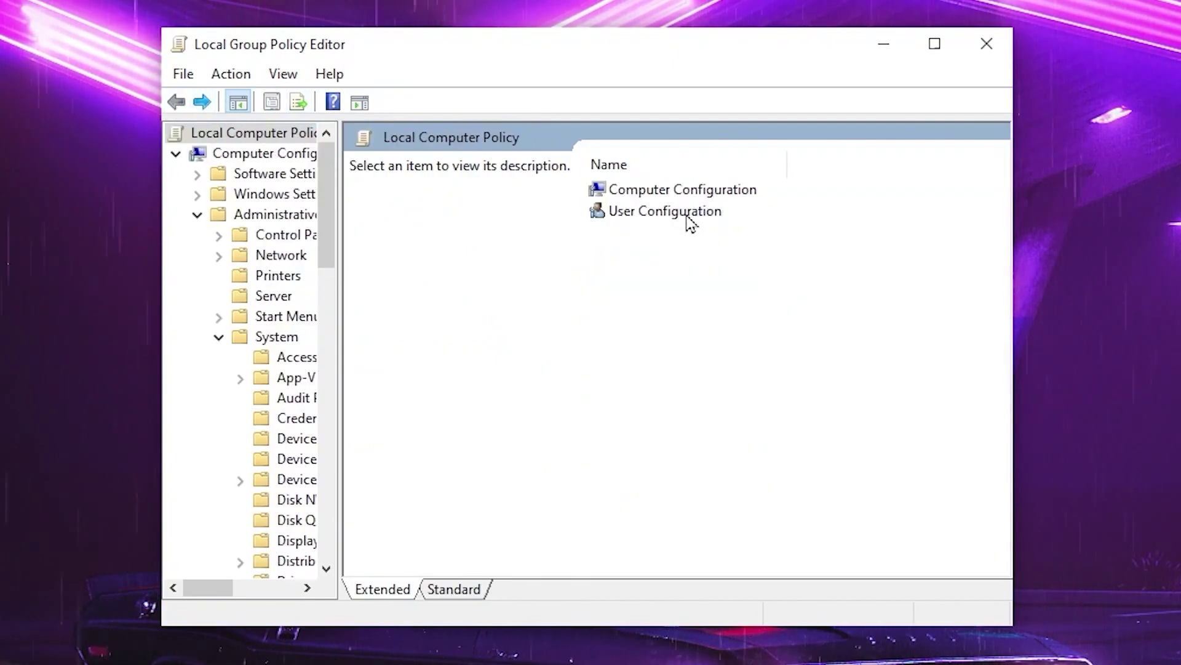
{"action": "double_click", "coordinate": [652, 190]}
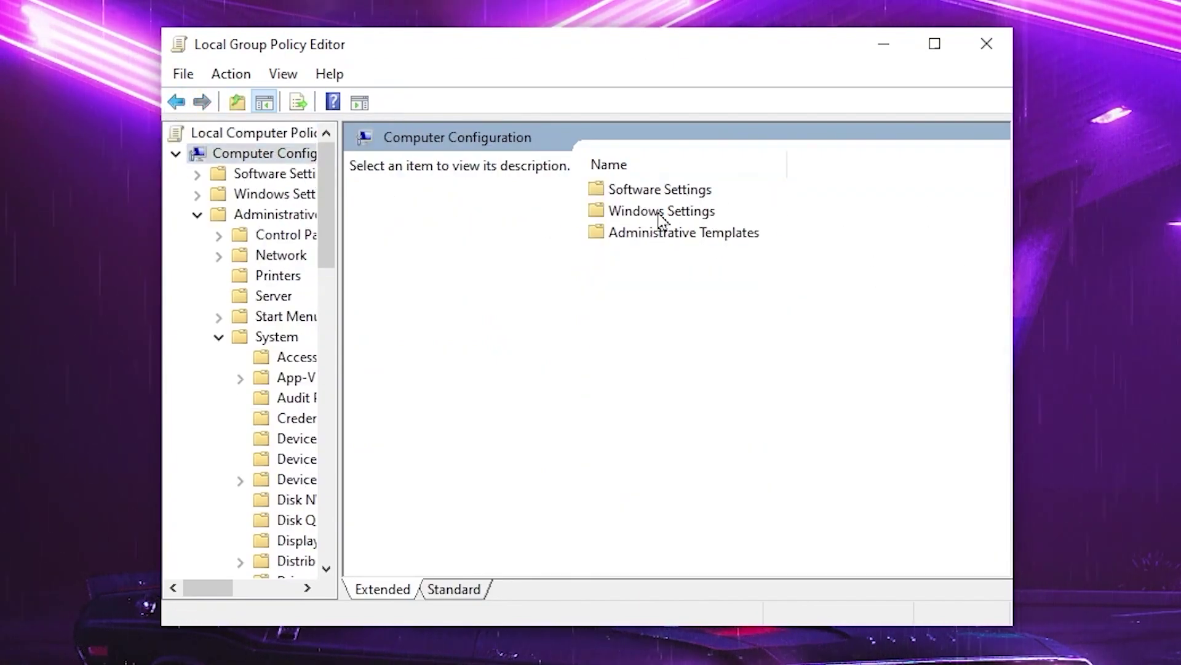
{"action": "double_click", "coordinate": [655, 234]}
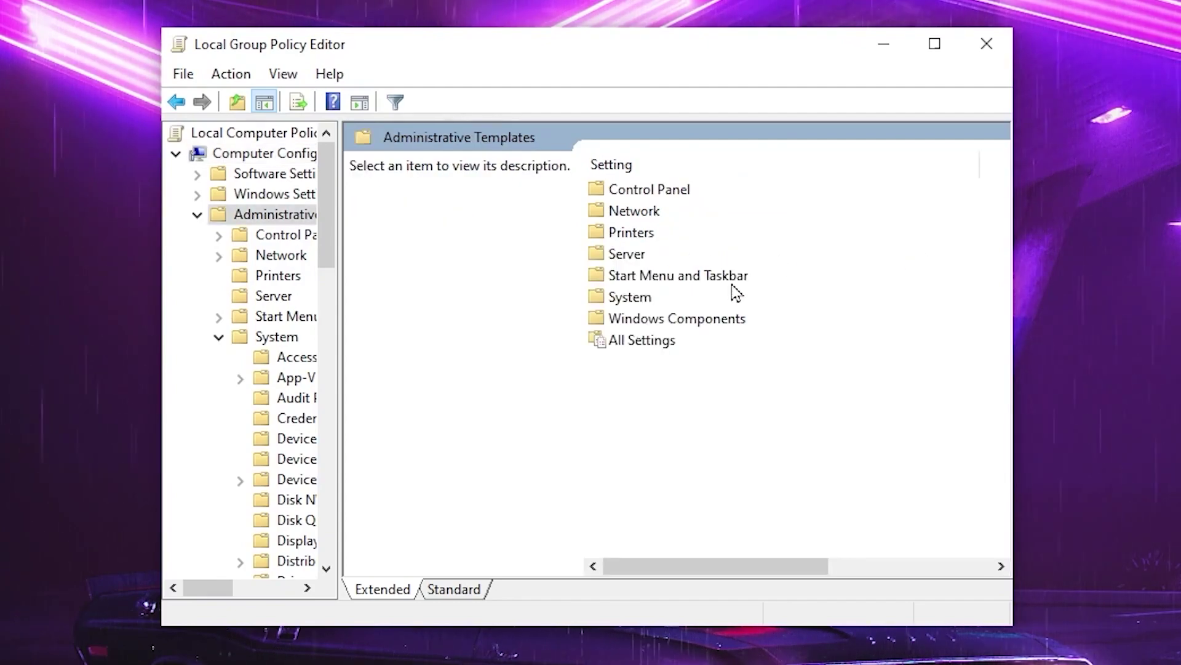
{"action": "double_click", "coordinate": [700, 325]}
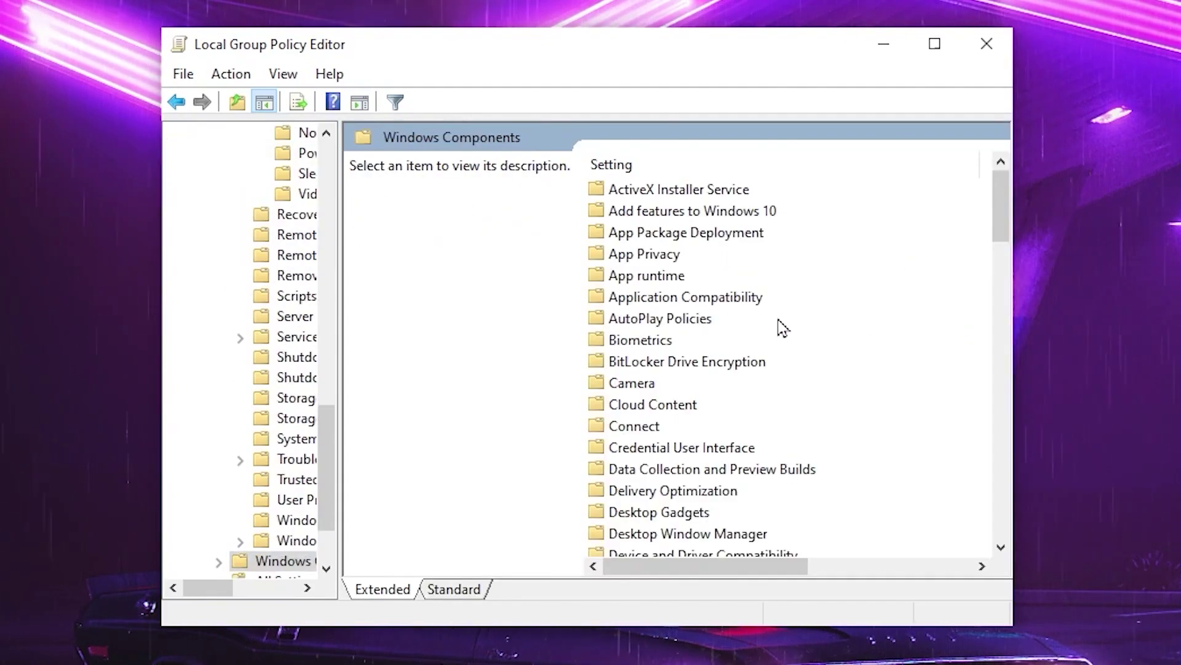
{"action": "double_click", "coordinate": [634, 254]}
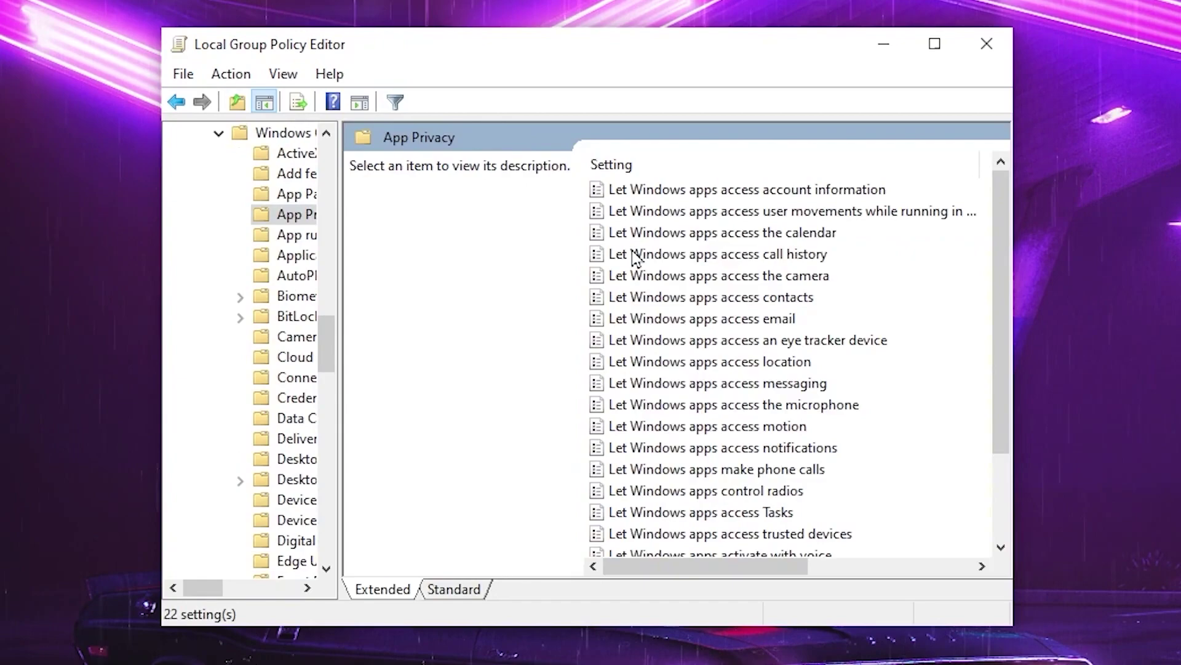
{"action": "scroll", "coordinate": [819, 289], "scroll_direction": "down", "scroll_amount": 2}
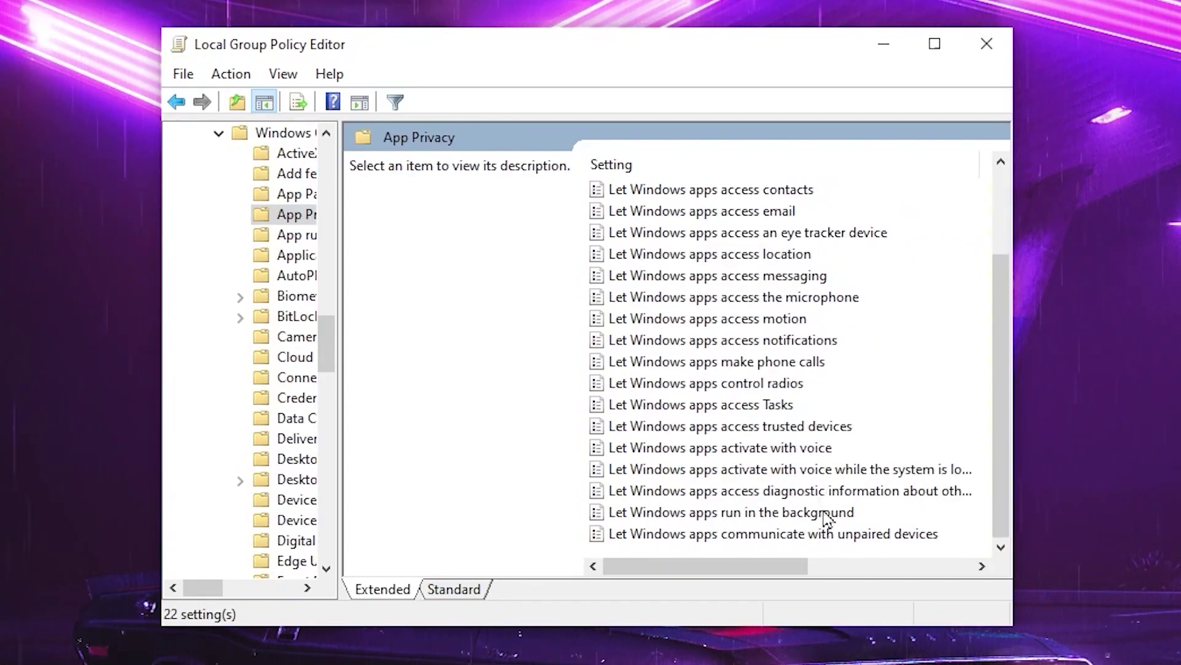
- Enable Let Windows apps run in the background with Force Deny as the default for all apps
{"action": "double_click", "coordinate": [794, 513]}
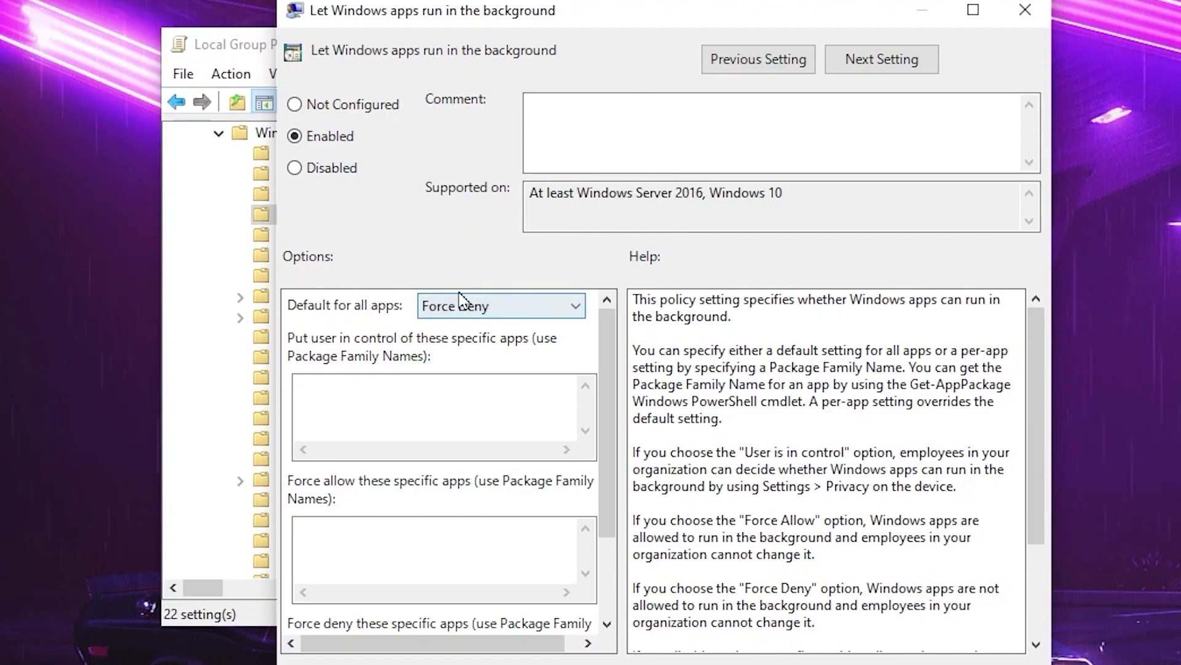
{"action": "left_click", "coordinate": [498, 306]}
{"action": "left_click", "coordinate": [496, 363]}
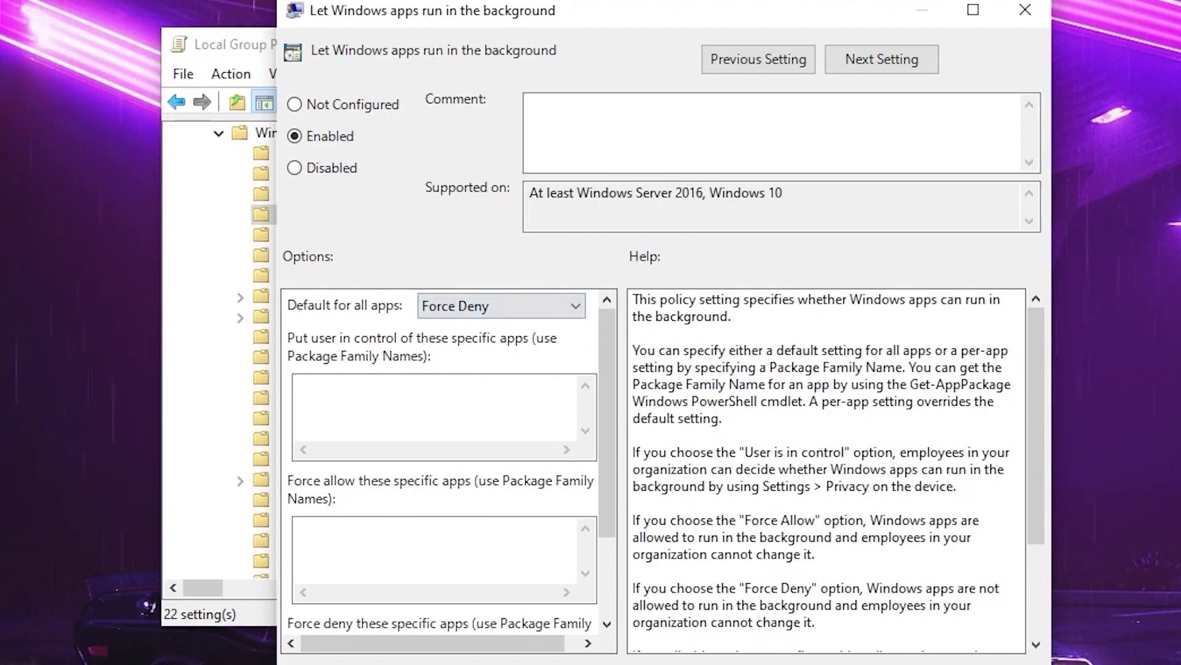
{"action": "key", "text": "Return"}
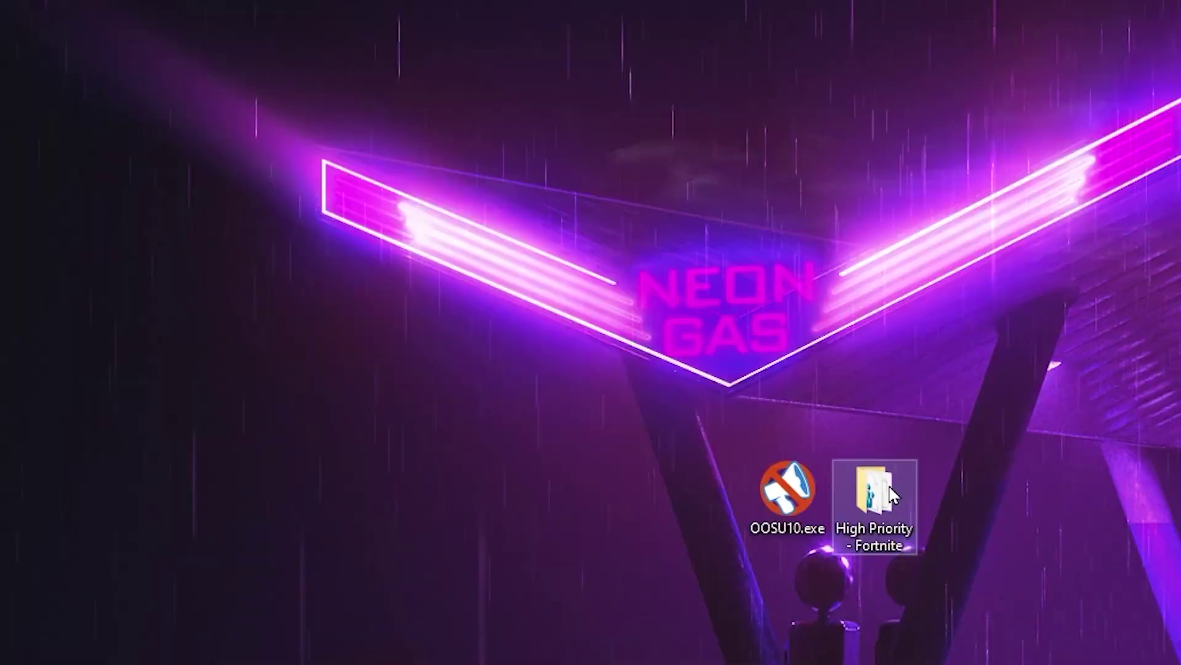
- Run High Priority.reg from the High Priority - Fortnite folder and confirm adding it to the registry
{"action": "double_click", "coordinate": [508, 297]}
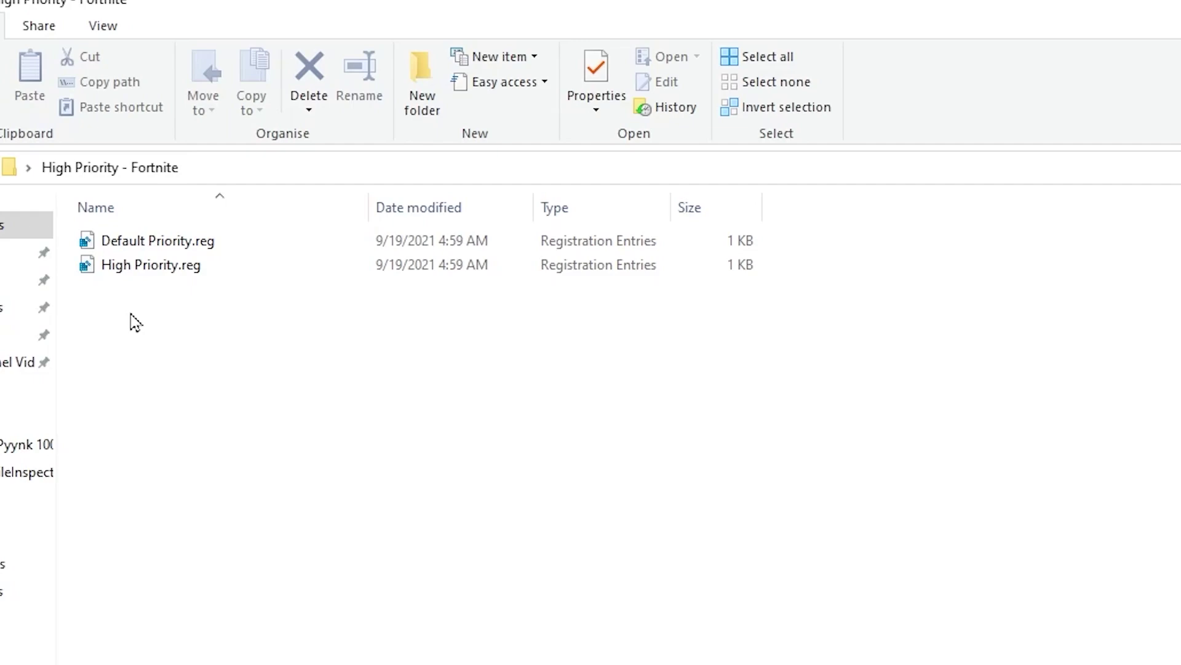
{"action": "double_click", "coordinate": [167, 267]}
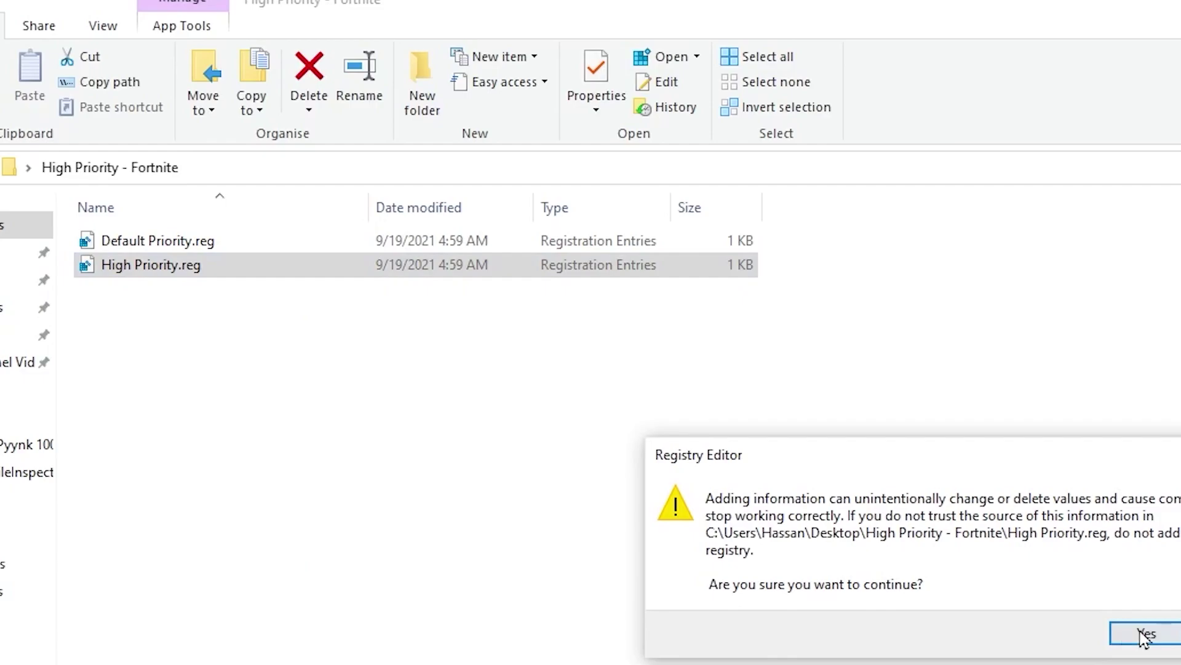
{"action": "left_click", "coordinate": [1144, 635]}
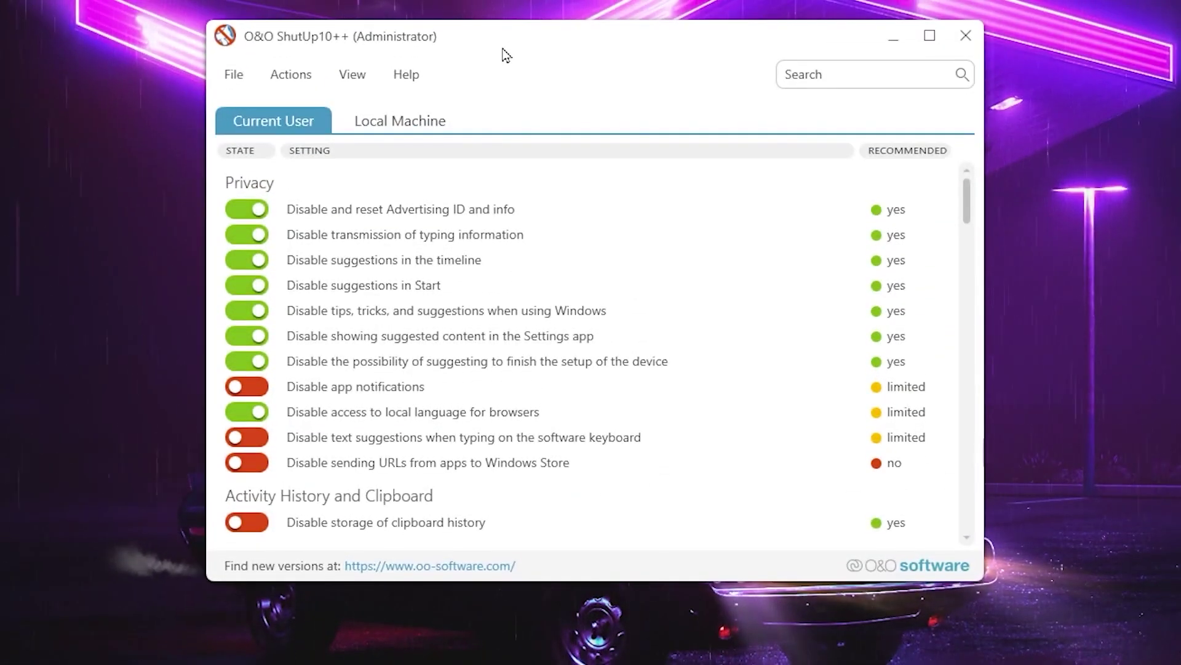
- Reposition the ShutUp10++ window and open its Actions menu of apply options
{"action": "left_click_drag", "start_coordinate": [292, 49], "coordinate": [420, 24]}
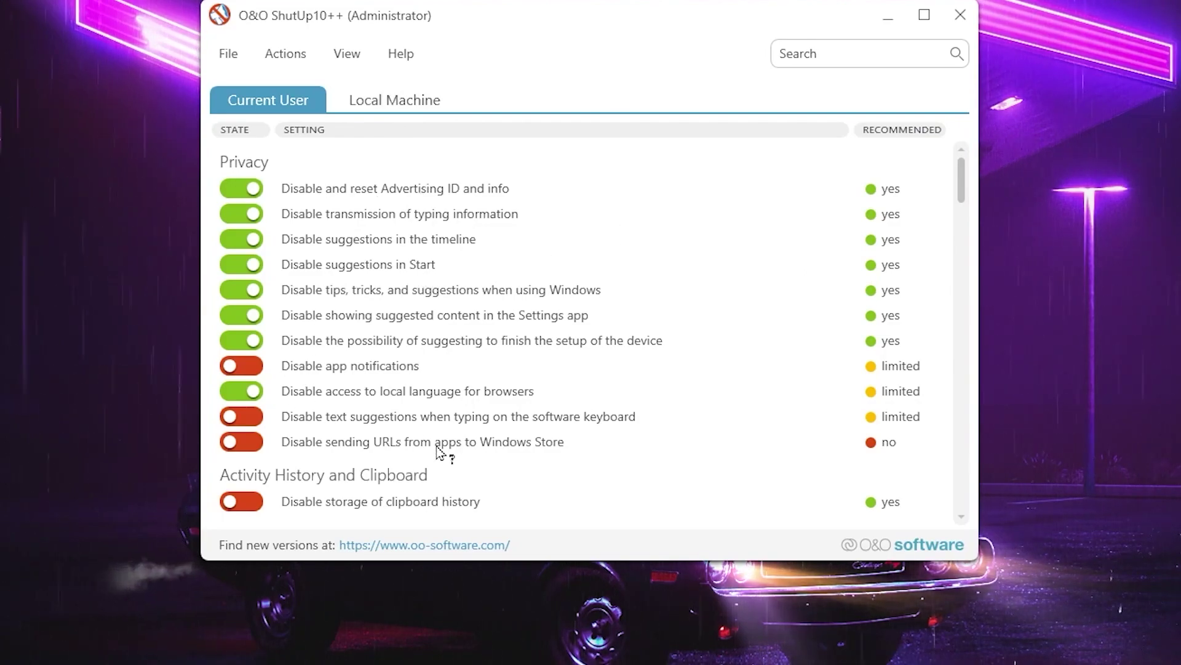
{"action": "left_click", "coordinate": [280, 61]}
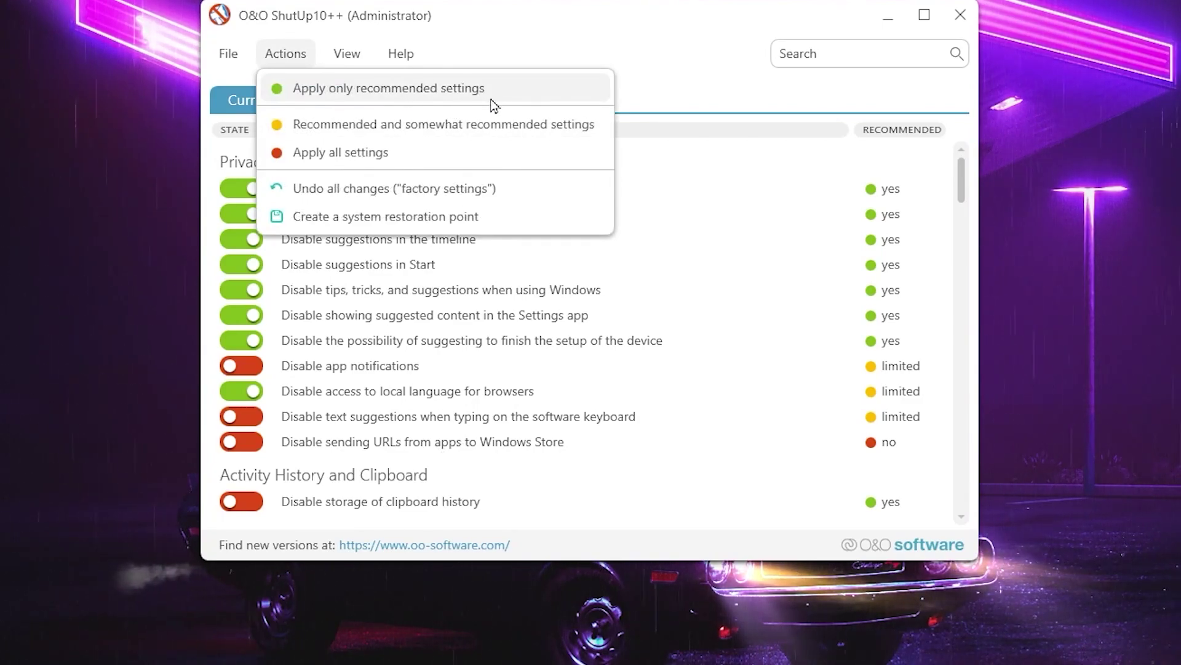
- Apply only the recommended ShutUp10++ settings, declining a system restore point
{"action": "left_click", "coordinate": [320, 99]}
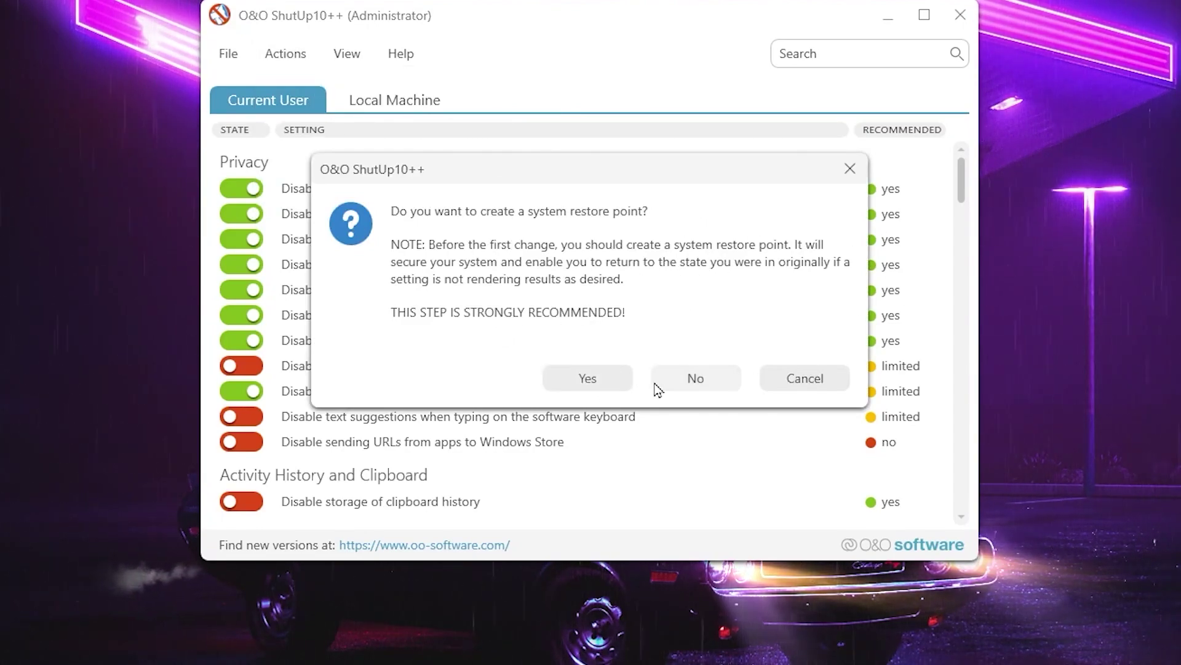
{"action": "left_click", "coordinate": [697, 386]}
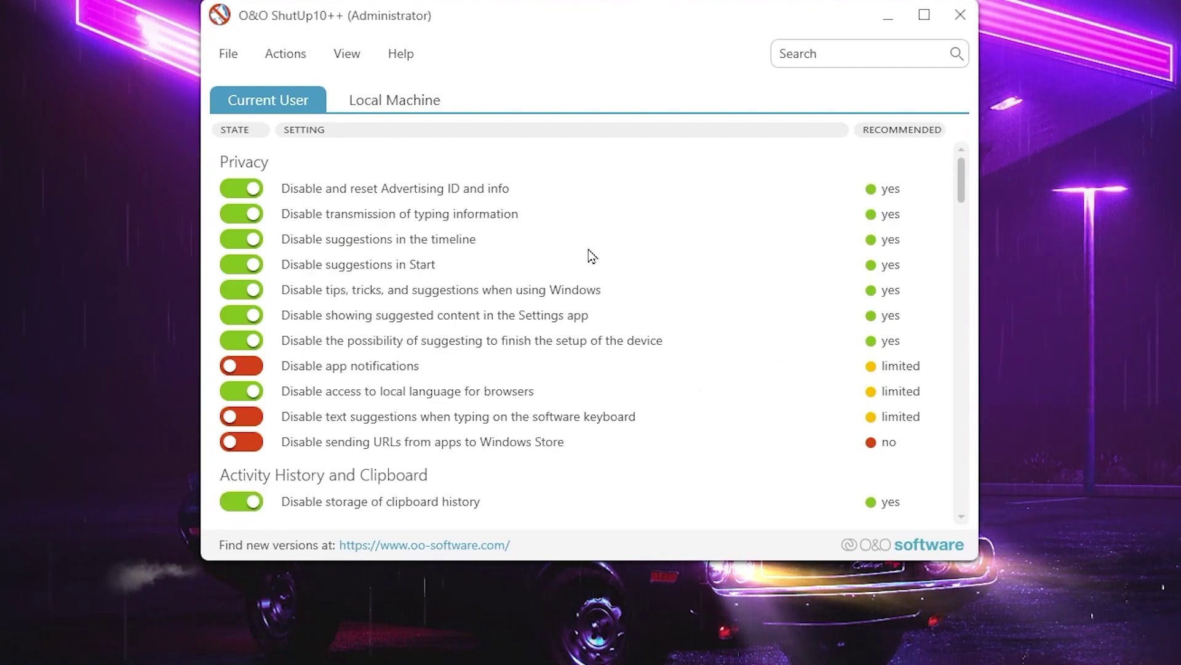
{"action": "scroll", "coordinate": [588, 256], "scroll_direction": "down", "scroll_amount": 3}
{"action": "scroll", "coordinate": [606, 277], "scroll_direction": "down", "scroll_amount": 7}
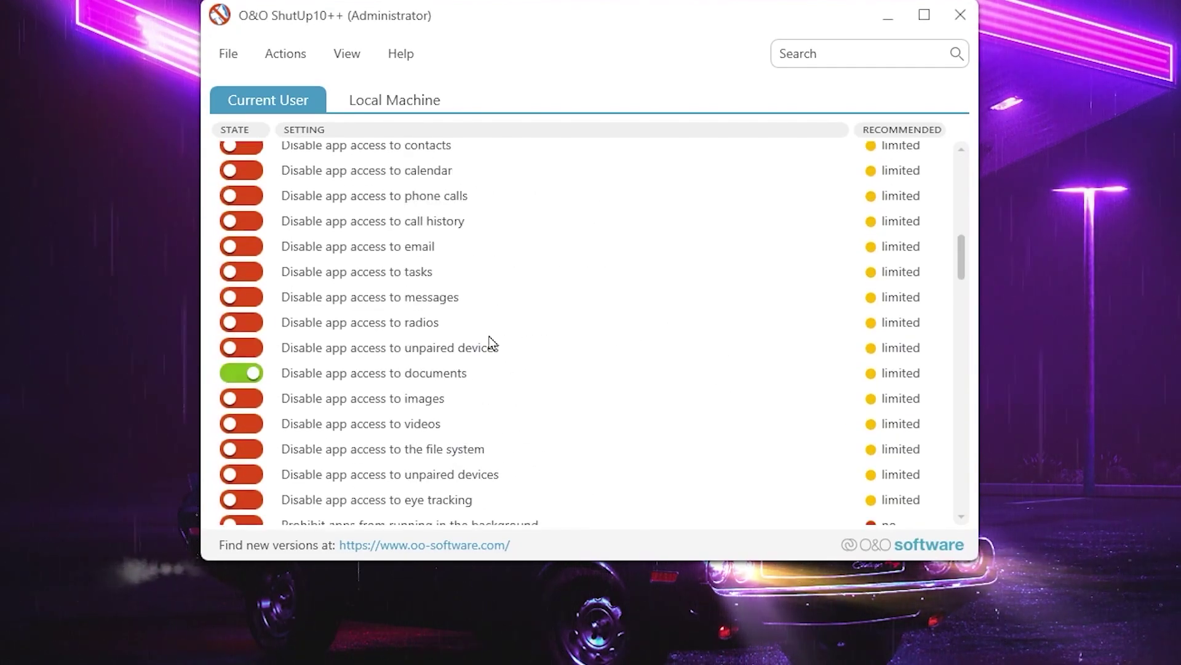
{"action": "scroll", "coordinate": [492, 343], "scroll_direction": "down", "scroll_amount": 4}
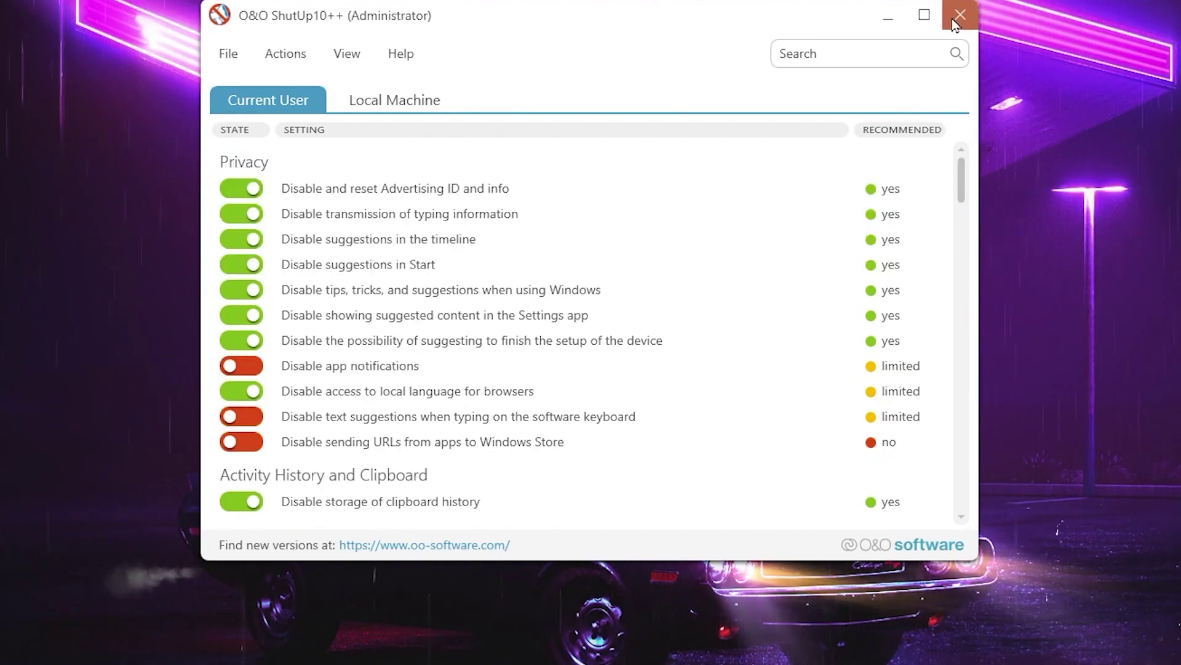
- Close ShutUp10++ and dismiss the reboot notice without restarting
{"action": "left_click", "coordinate": [952, 16]}
{"action": "key", "text": "Return"}
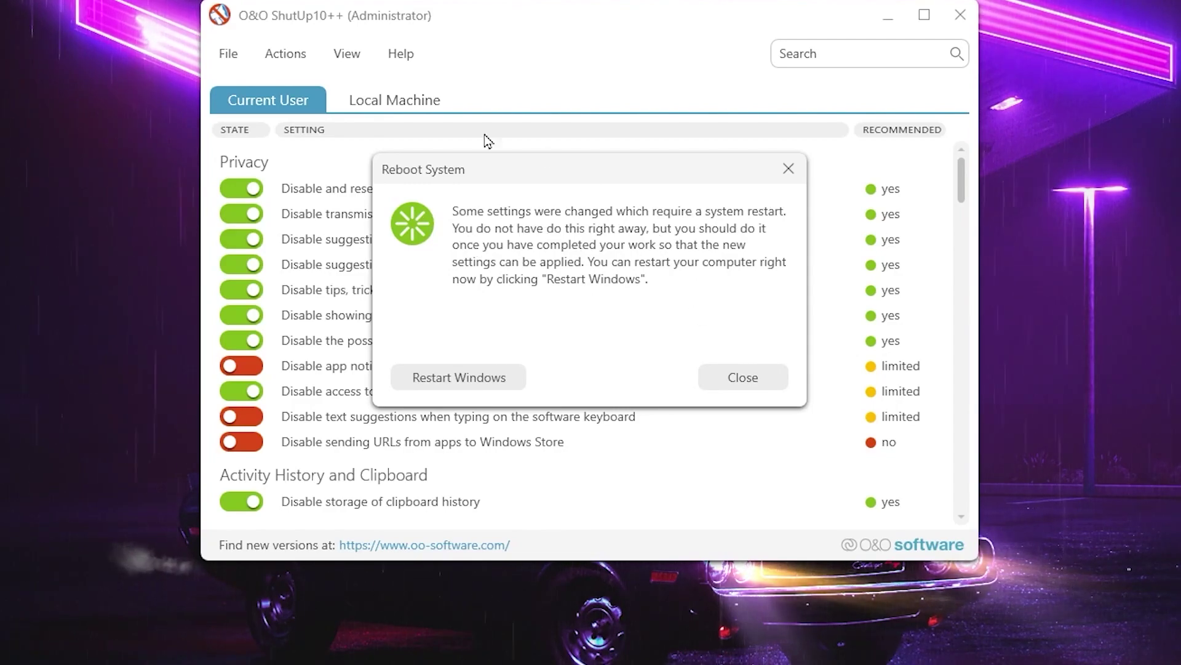
{"action": "left_click", "coordinate": [790, 180]}
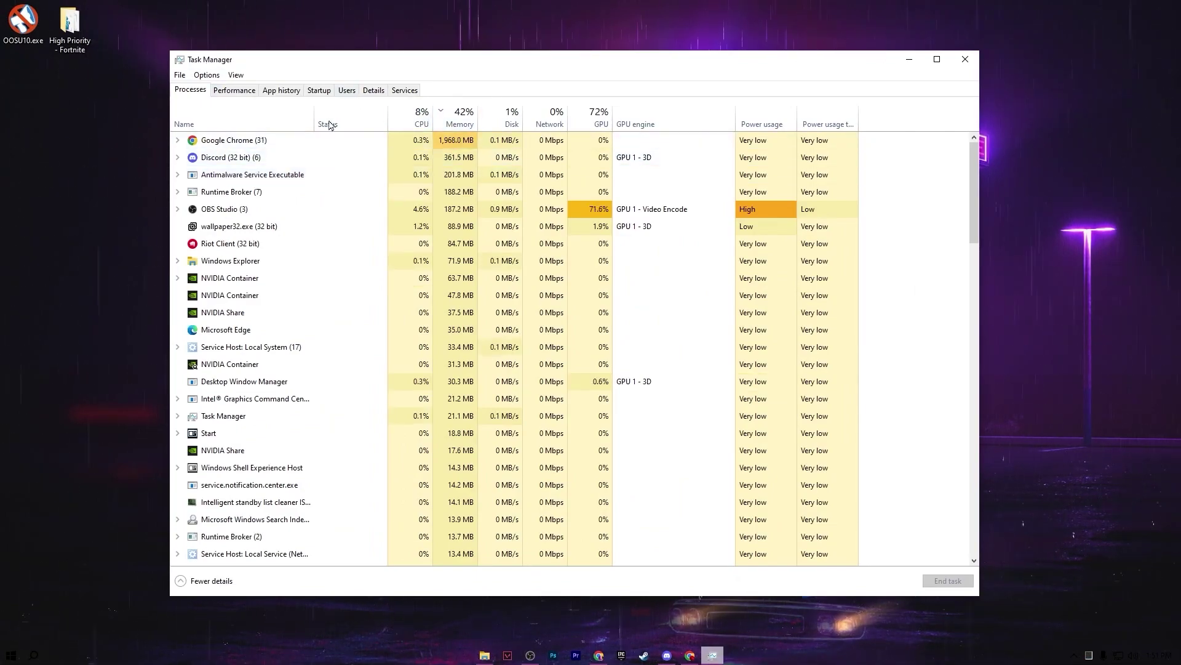
- Launch Task Manager from the taskbar menu and switch to its Services tab
{"action": "right_click", "coordinate": [834, 663]}
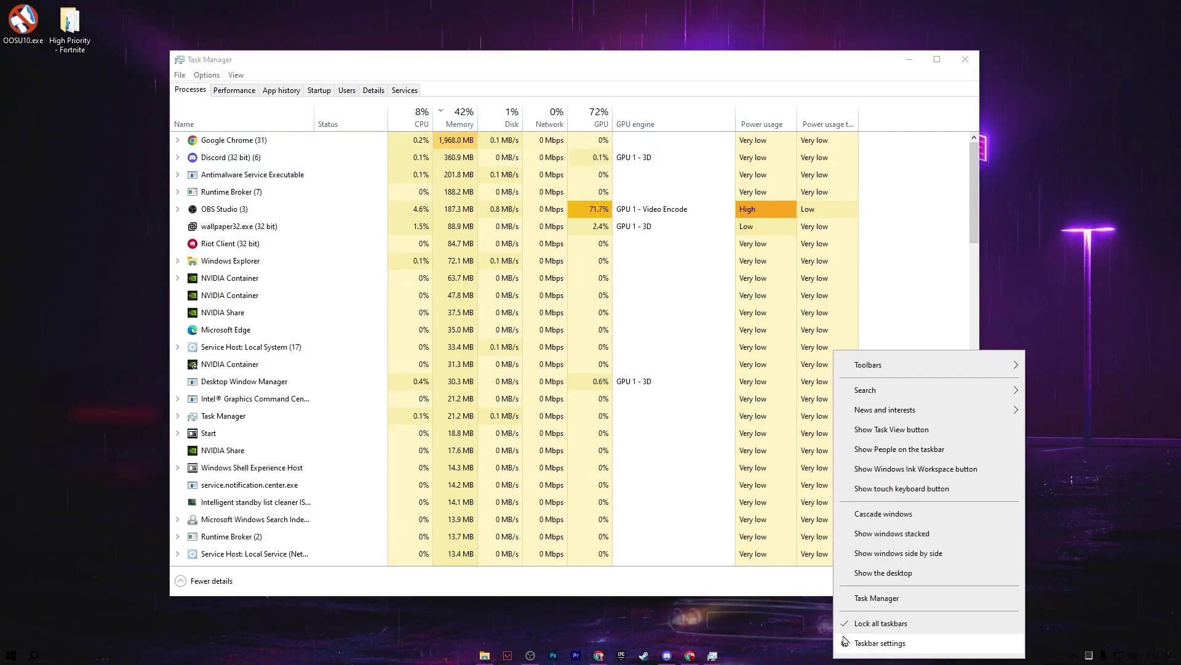
{"action": "left_click", "coordinate": [877, 598]}
{"action": "left_click", "coordinate": [405, 90]}
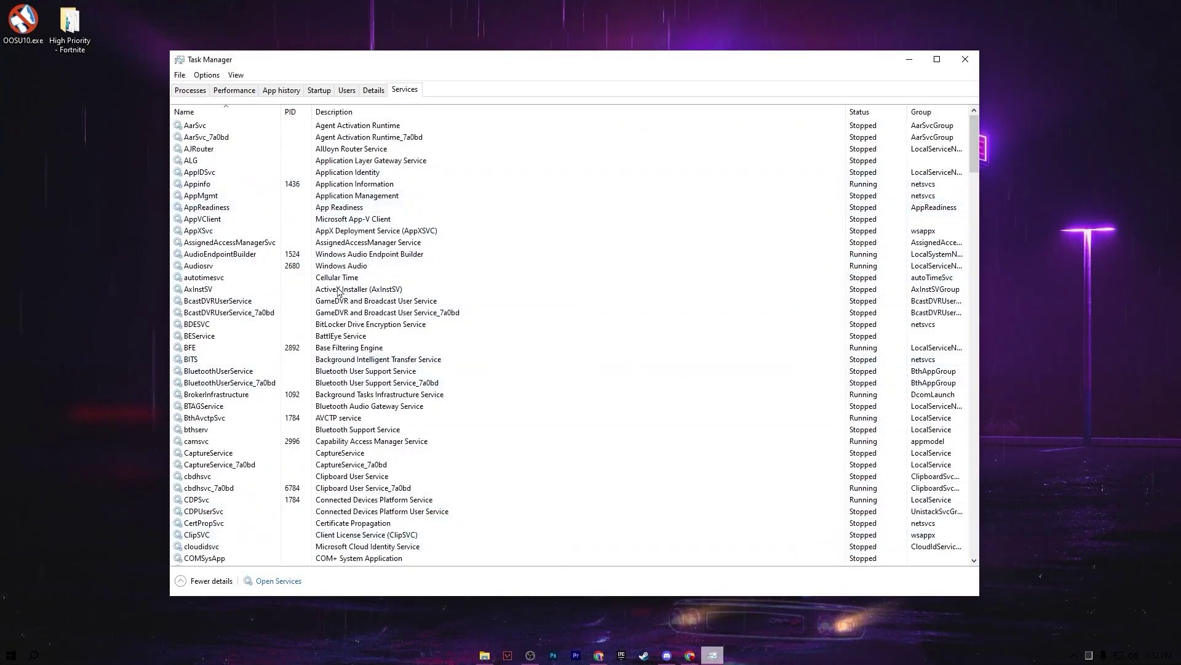
- In the Services console, set SysMain's startup type to Disabled and apply it
{"action": "left_click", "coordinate": [264, 582]}
{"action": "left_click", "coordinate": [449, 193]}
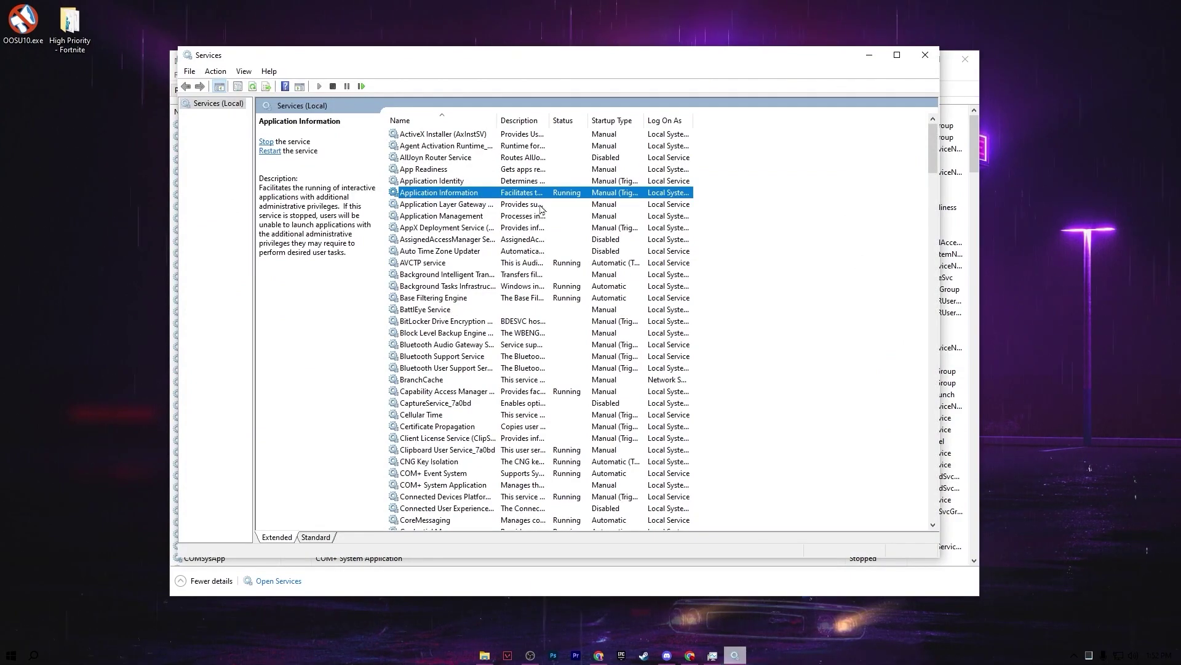
{"action": "key", "text": "s"}
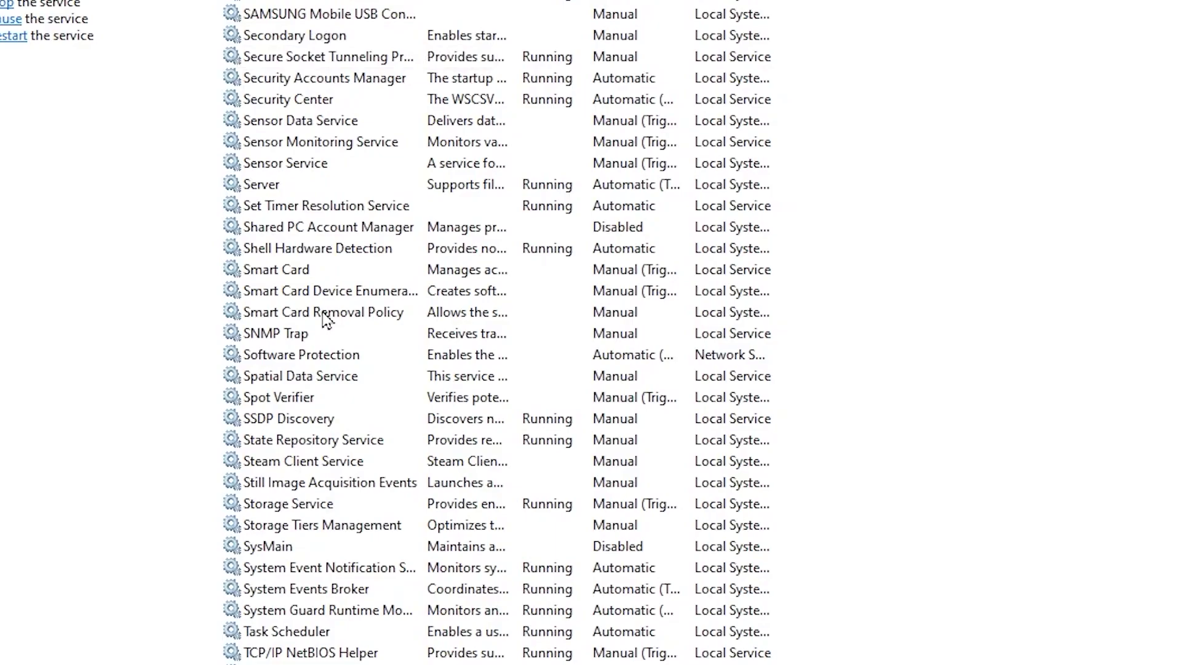
{"action": "scroll", "coordinate": [409, 302], "scroll_direction": "down", "scroll_amount": 2}
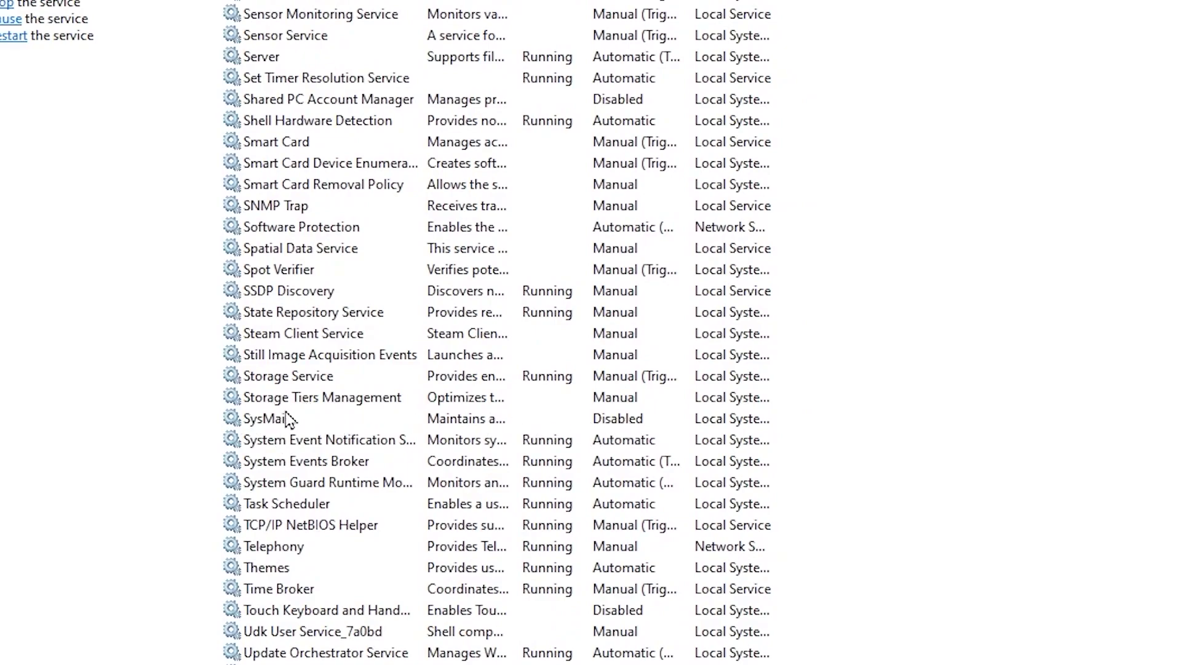
{"action": "right_click", "coordinate": [271, 420]}
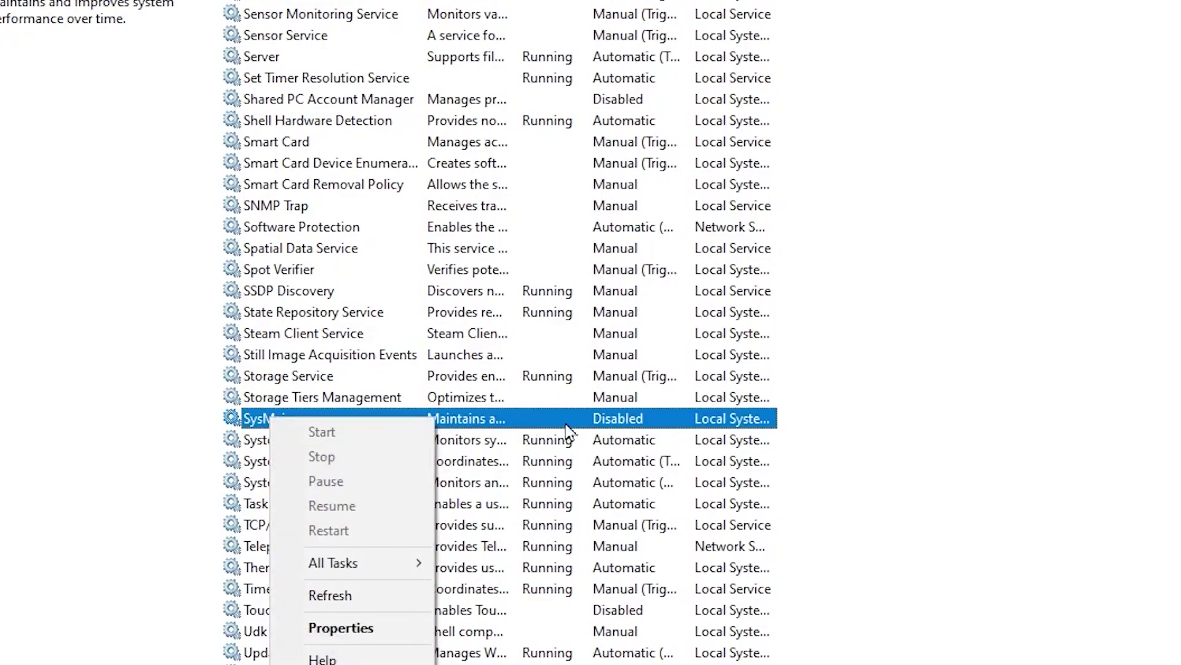
{"action": "left_click", "coordinate": [336, 627]}
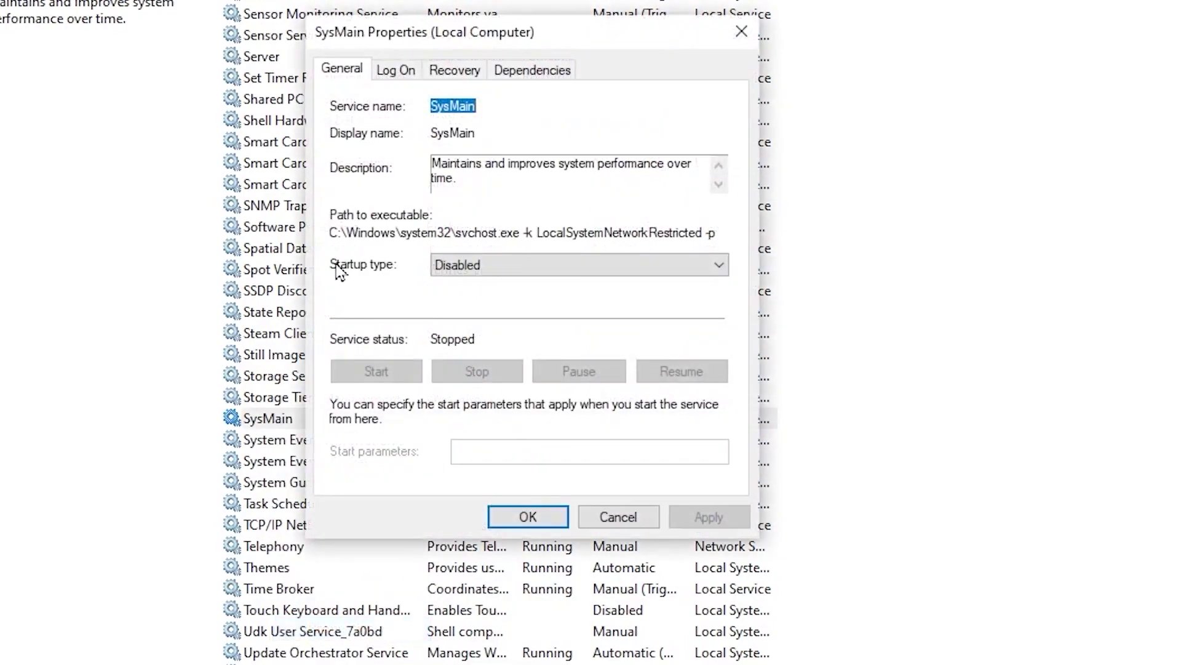
{"action": "left_click", "coordinate": [535, 275]}
{"action": "left_click", "coordinate": [455, 330]}
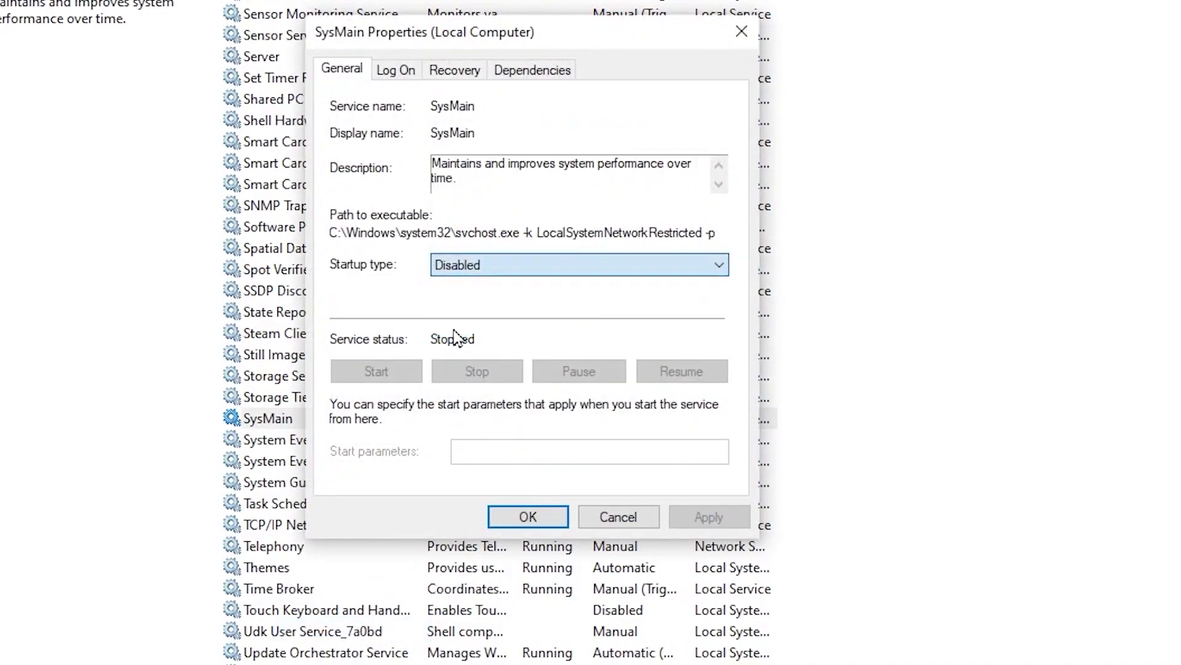
{"action": "left_click", "coordinate": [708, 517]}
{"action": "left_click", "coordinate": [520, 522]}
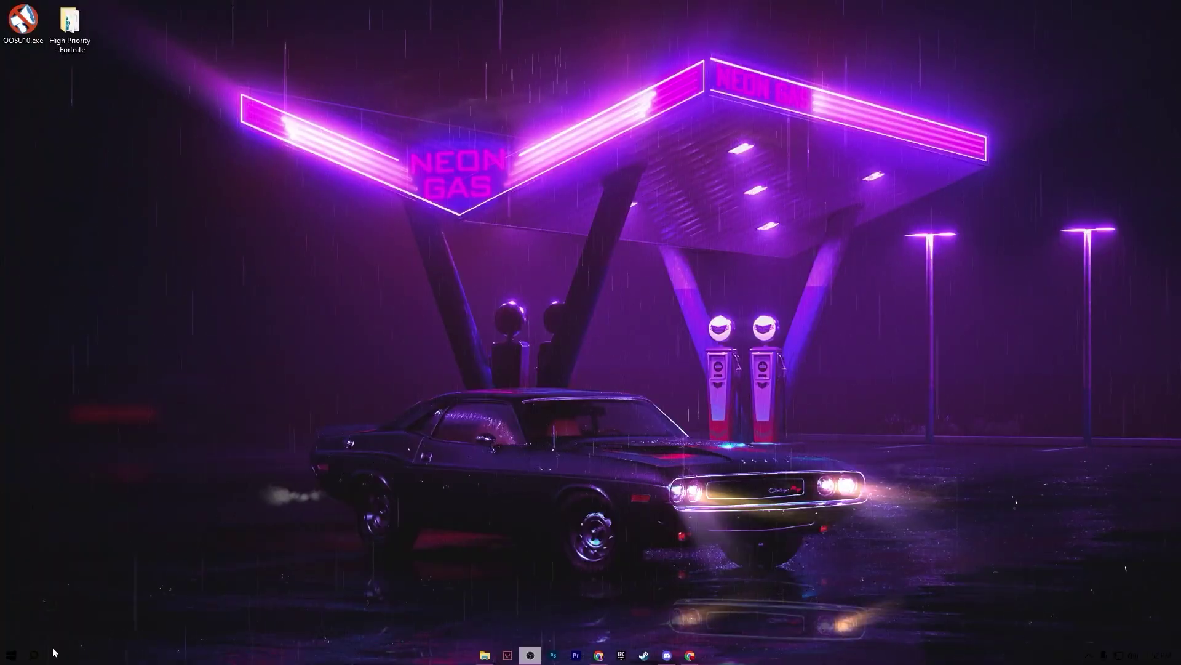
- Search Windows for 'pr' and open the Power & sleep settings
{"action": "left_click", "coordinate": [35, 656]}
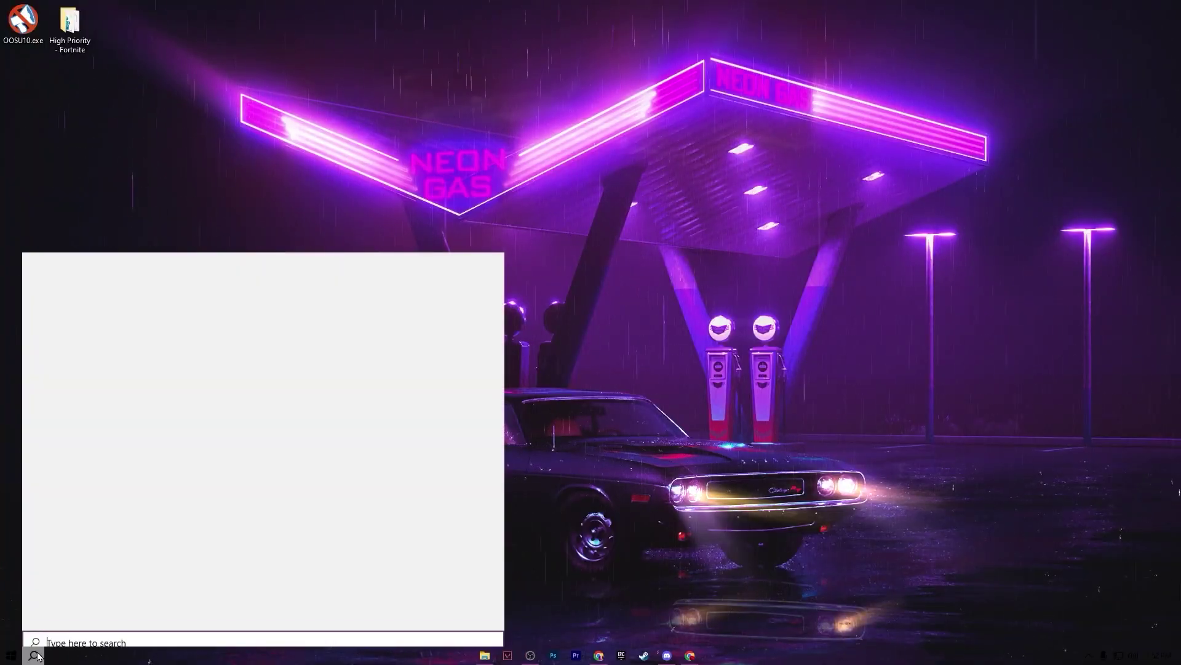
{"action": "type", "text": "powe"}
{"action": "type", "text": "r"}
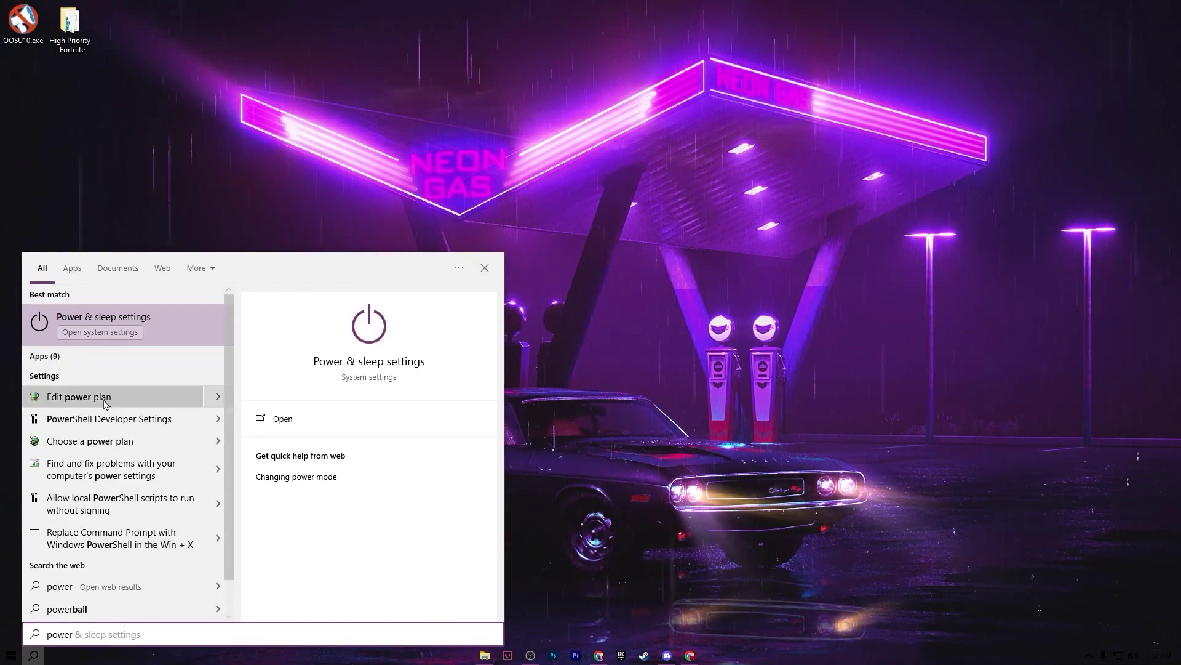
{"action": "left_click", "coordinate": [124, 331]}
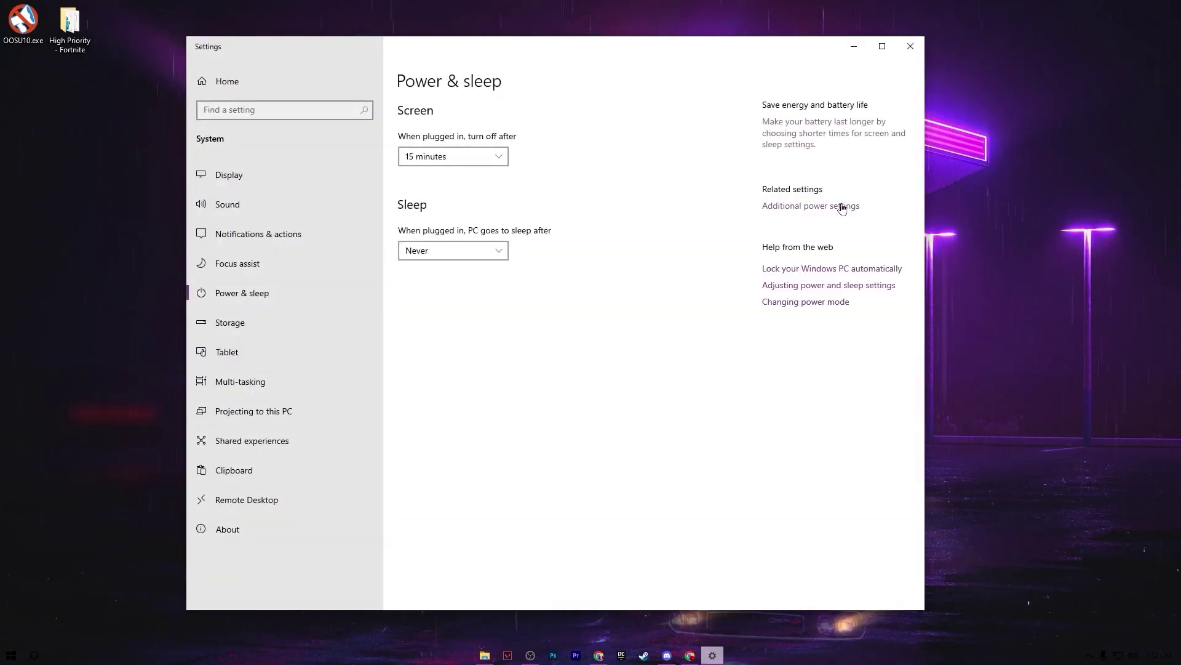
- Open Additional power settings and make High performance the active power plan
{"action": "left_click", "coordinate": [811, 207]}
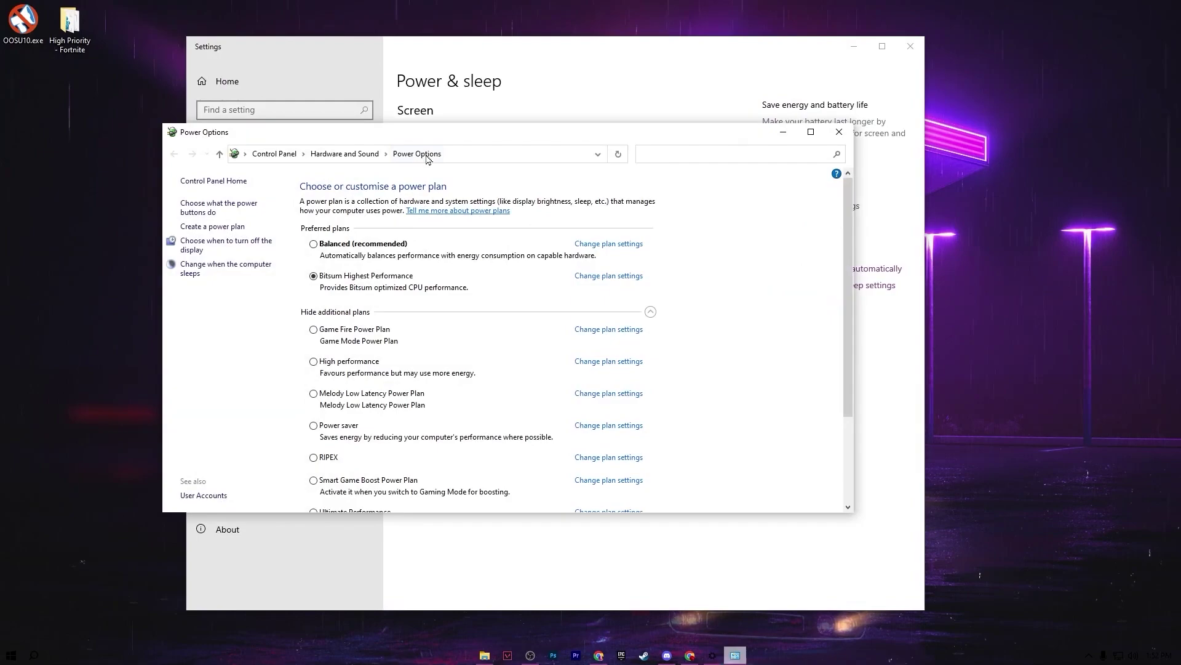
{"action": "left_click_drag", "start_coordinate": [428, 159], "coordinate": [511, 153]}
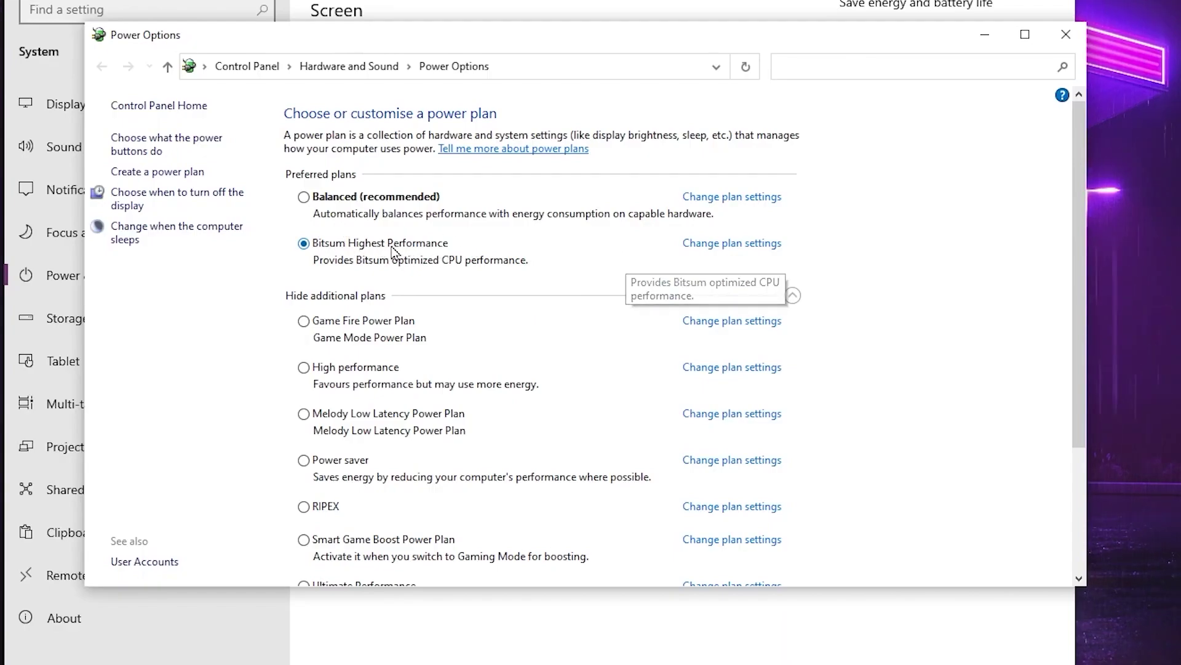
{"action": "left_click", "coordinate": [340, 368]}
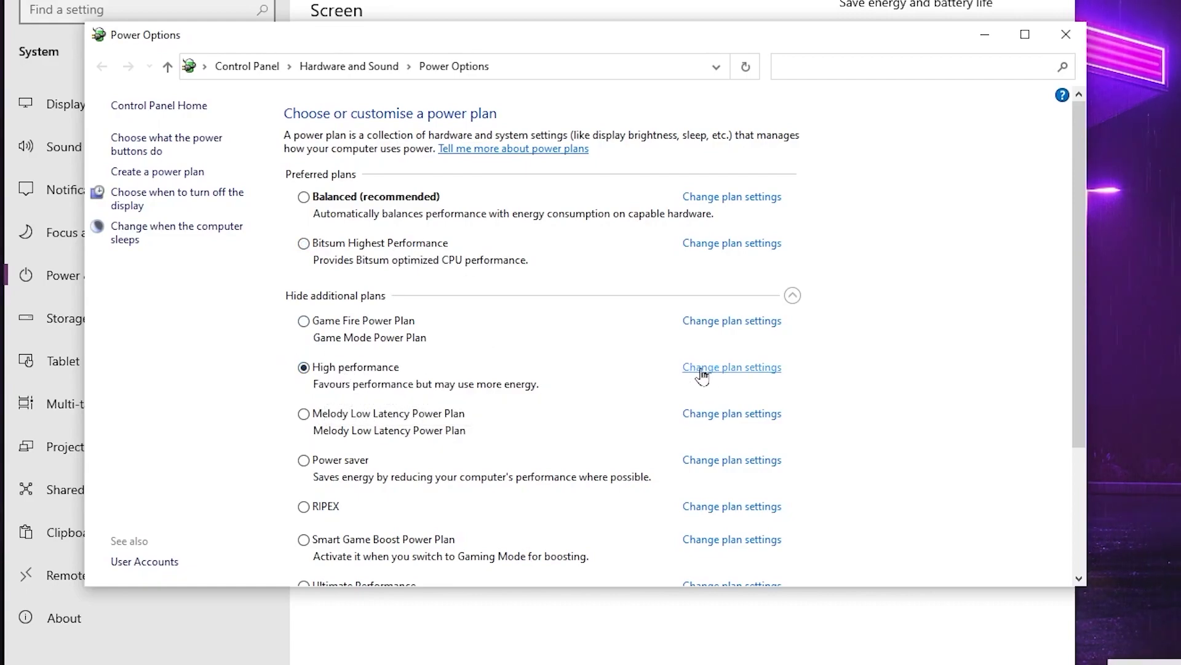
- Verify High performance's minimum and maximum processor state are 100% in advanced power settings
{"action": "left_click", "coordinate": [746, 369]}
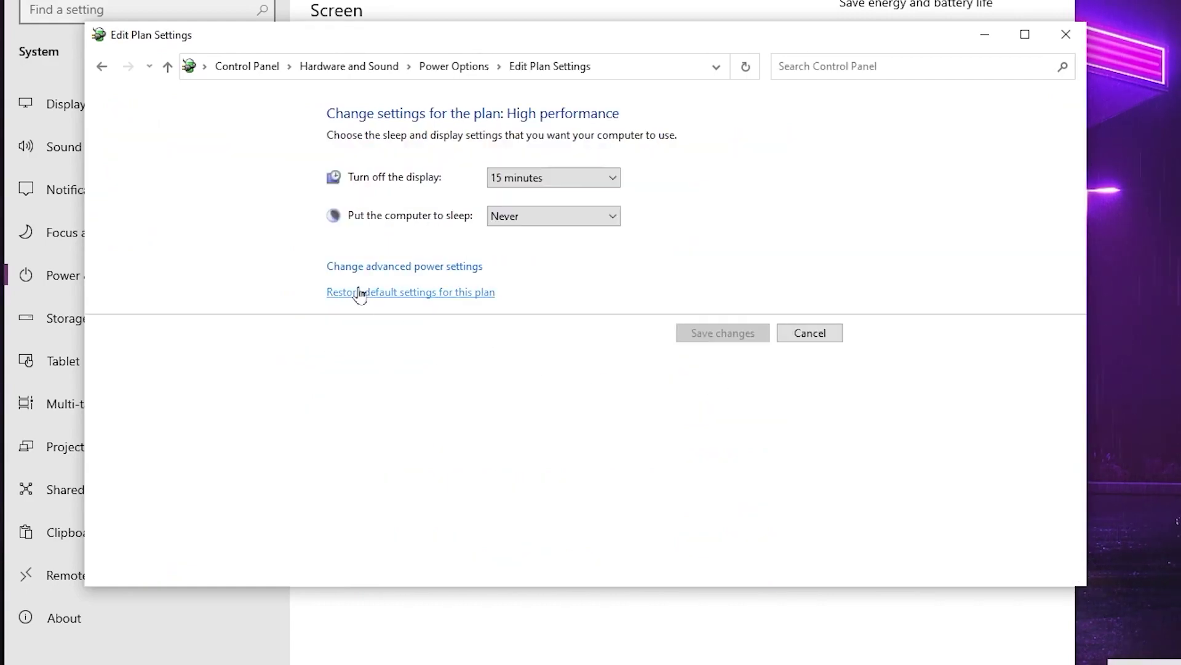
{"action": "left_click", "coordinate": [374, 267]}
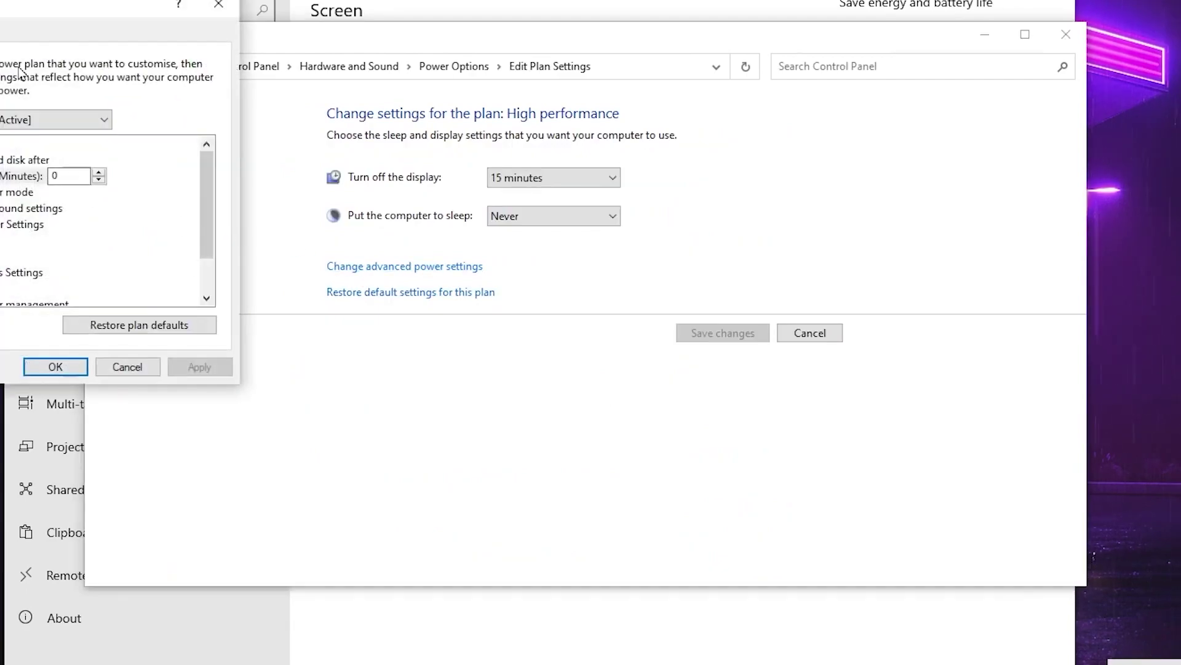
{"action": "left_click_drag", "start_coordinate": [17, 10], "coordinate": [542, 127]}
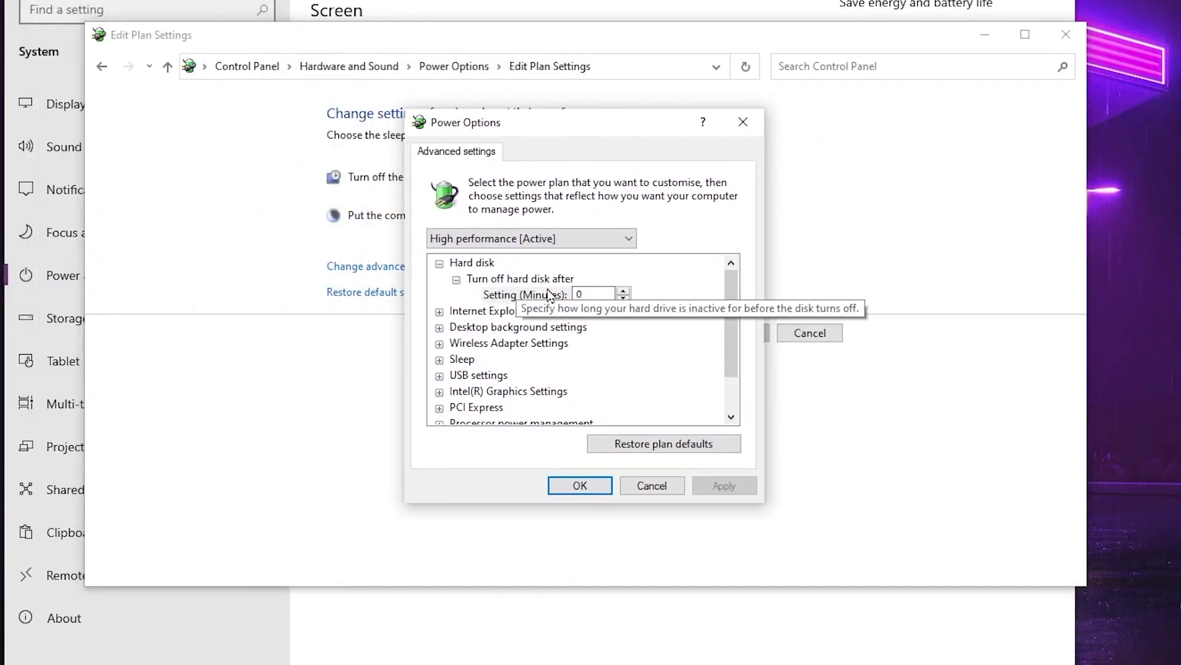
{"action": "scroll", "coordinate": [616, 319], "scroll_direction": "down", "scroll_amount": 1}
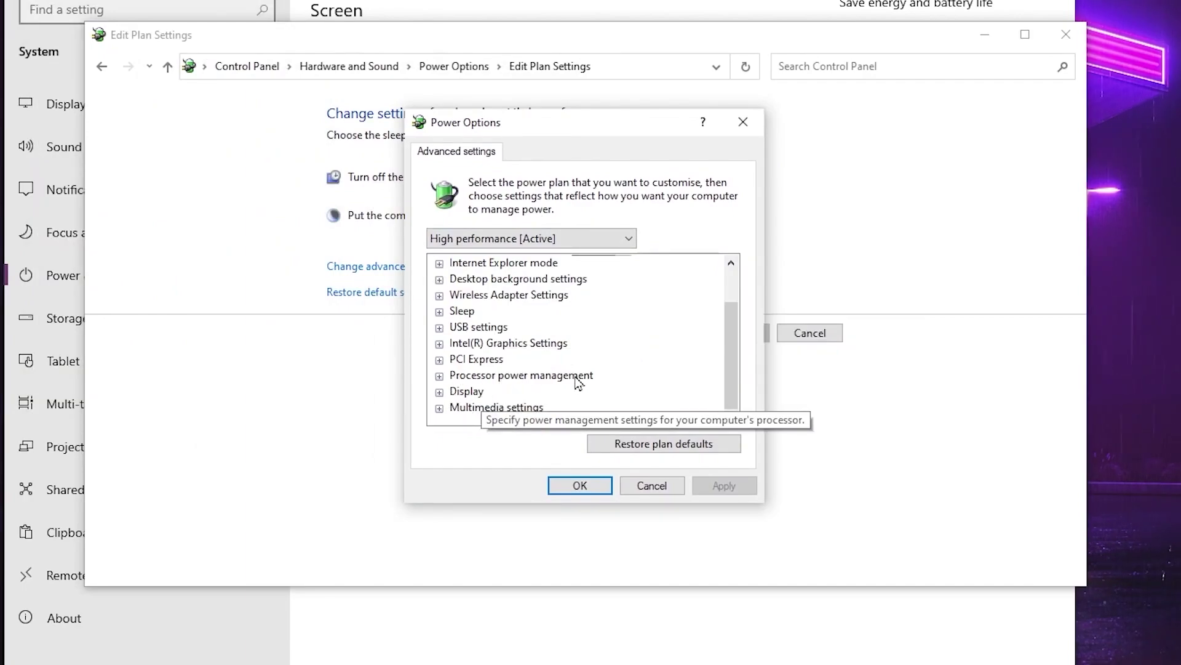
{"action": "left_click", "coordinate": [440, 376]}
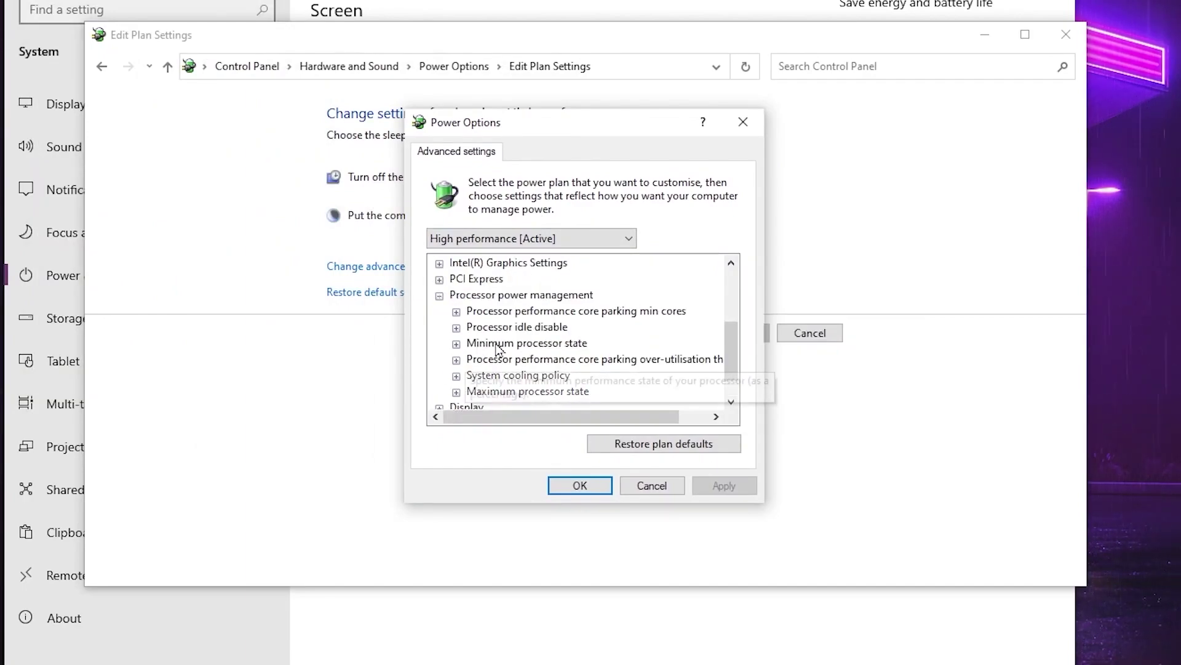
{"action": "left_click", "coordinate": [456, 343]}
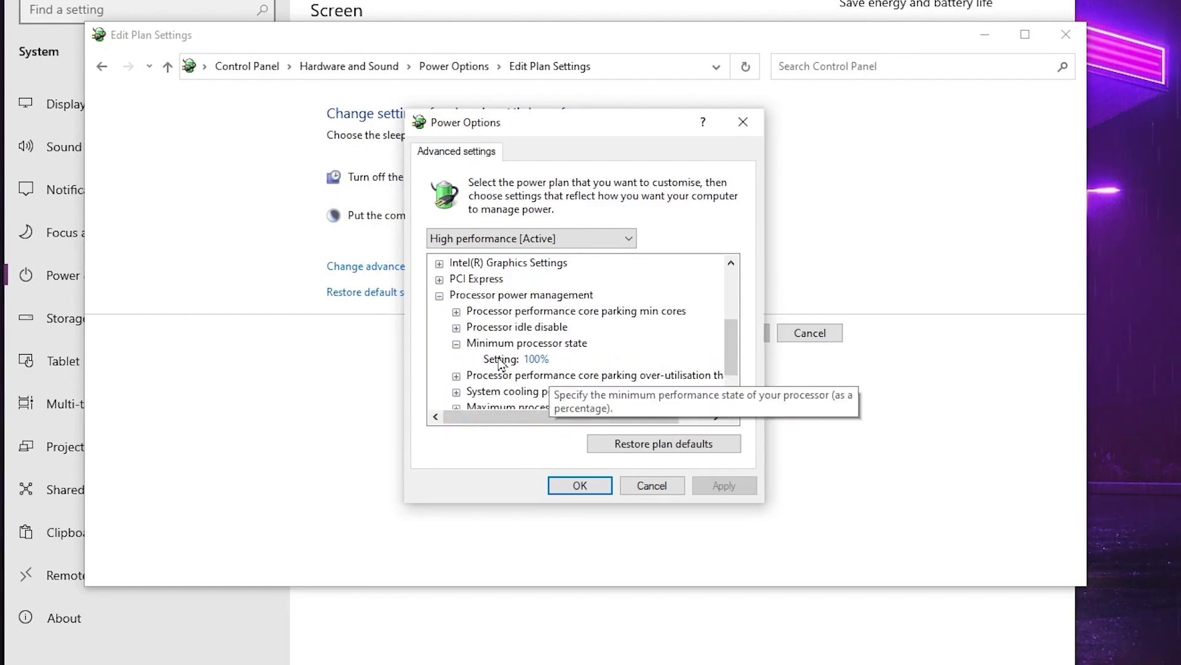
{"action": "scroll", "coordinate": [578, 388], "scroll_direction": "down", "scroll_amount": 1}
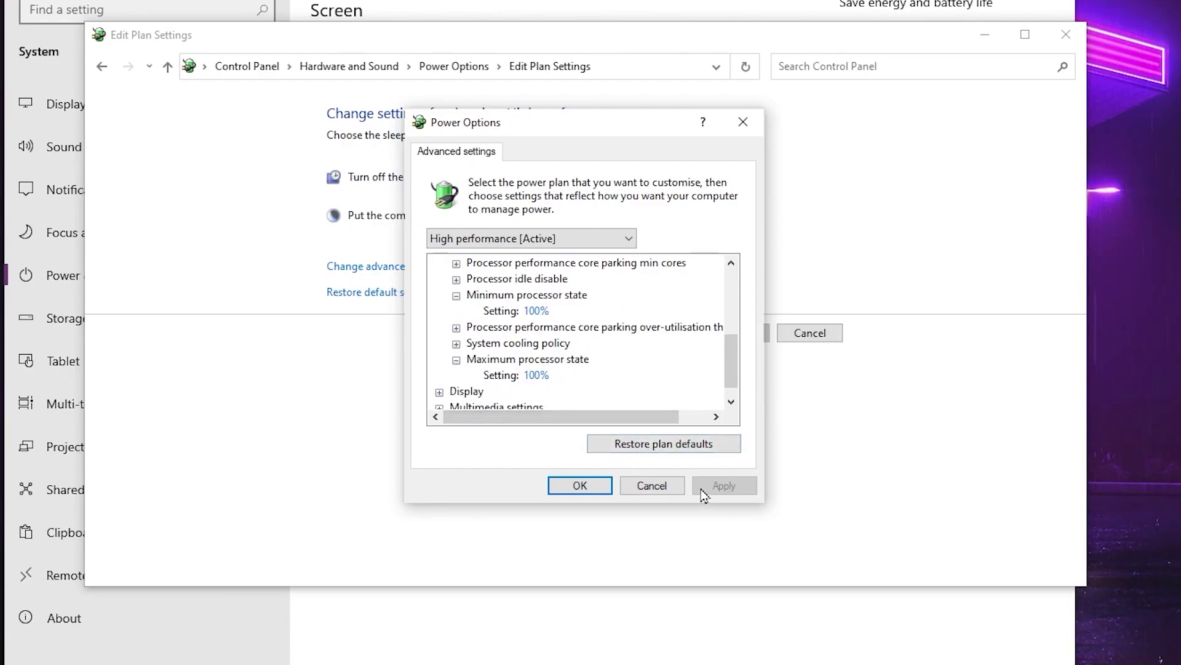
{"action": "left_click", "coordinate": [576, 483]}
{"action": "left_click", "coordinate": [786, 338]}
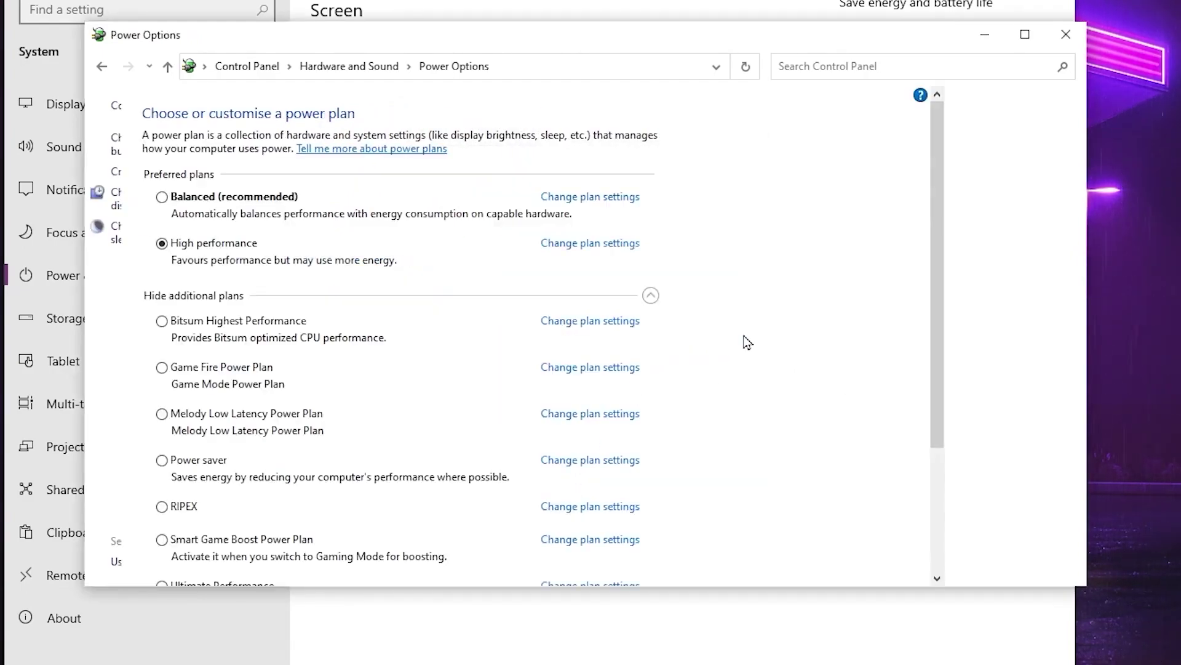
{"action": "left_click", "coordinate": [1066, 35]}
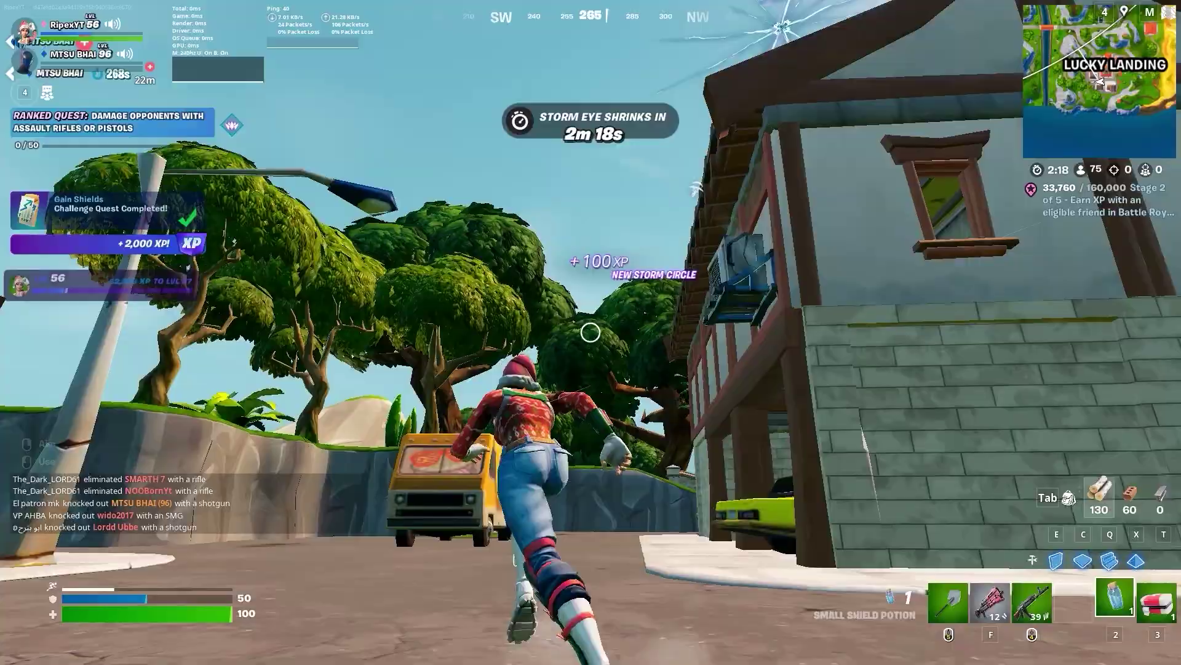
{"action": "key", "text": "q"}
{"action": "left_click", "coordinate": [591, 332]}
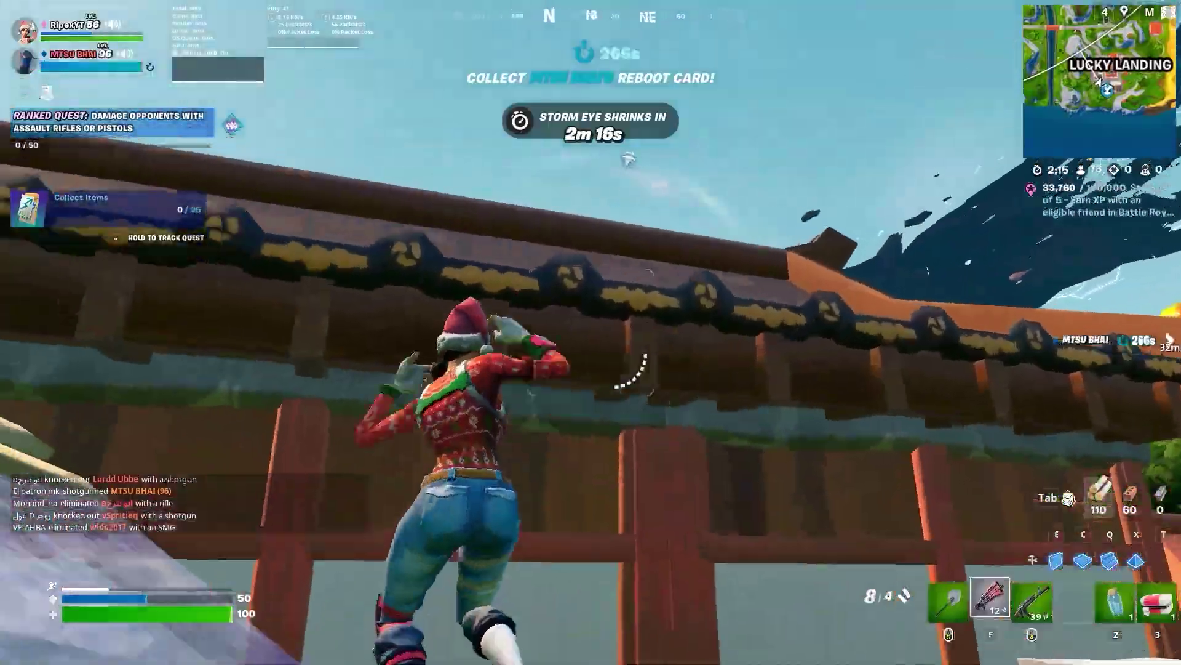
- Switch to the Tactical Shotgun, fire twice at the wall, and place build pieces to climb
{"action": "key", "text": "f"}
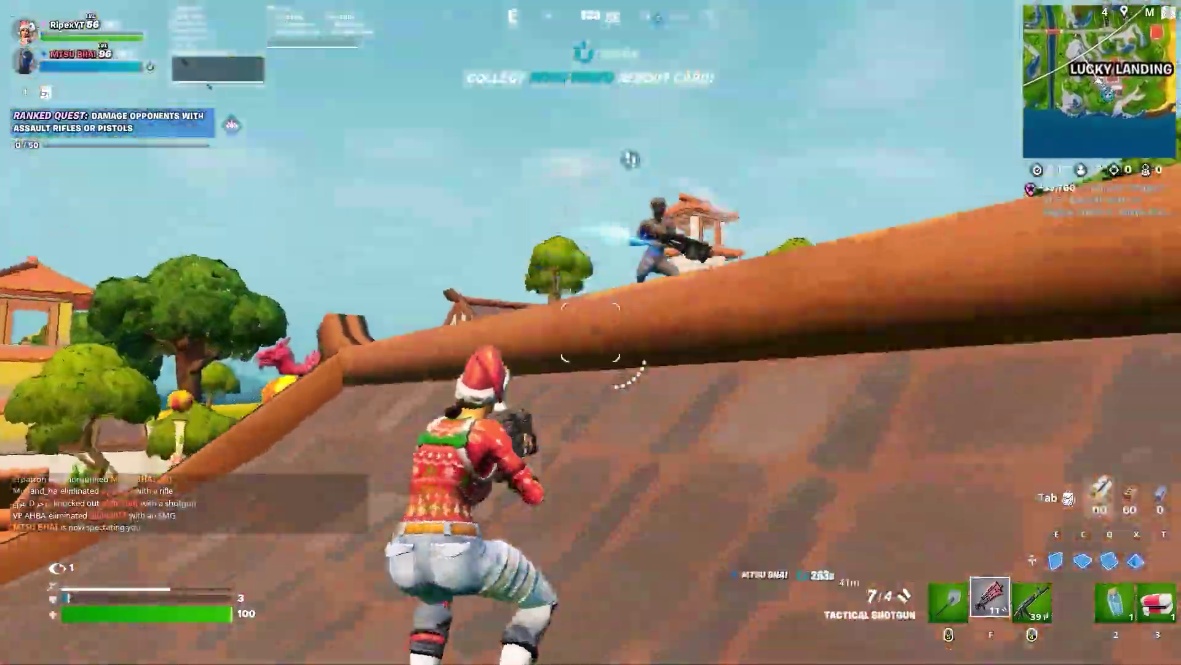
{"action": "left_click", "coordinate": [590, 333]}
{"action": "left_click", "coordinate": [590, 333]}
{"action": "left_click", "coordinate": [591, 332]}
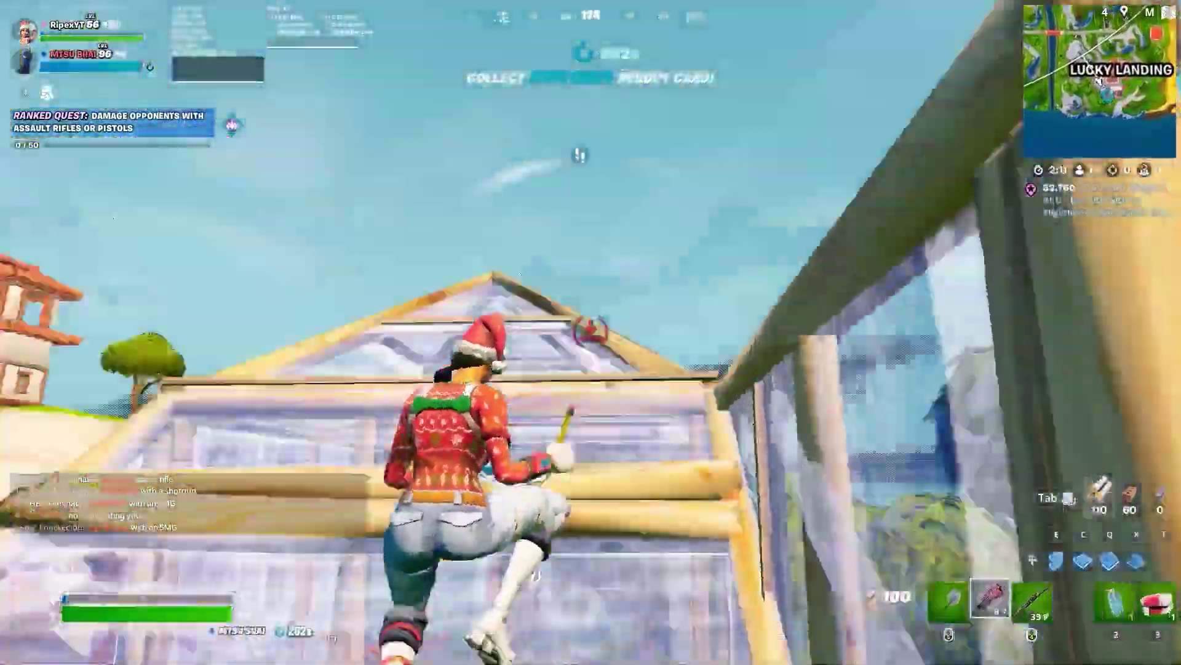
{"action": "left_click", "coordinate": [590, 332]}
{"action": "left_click", "coordinate": [590, 332]}
{"action": "left_click", "coordinate": [591, 332]}
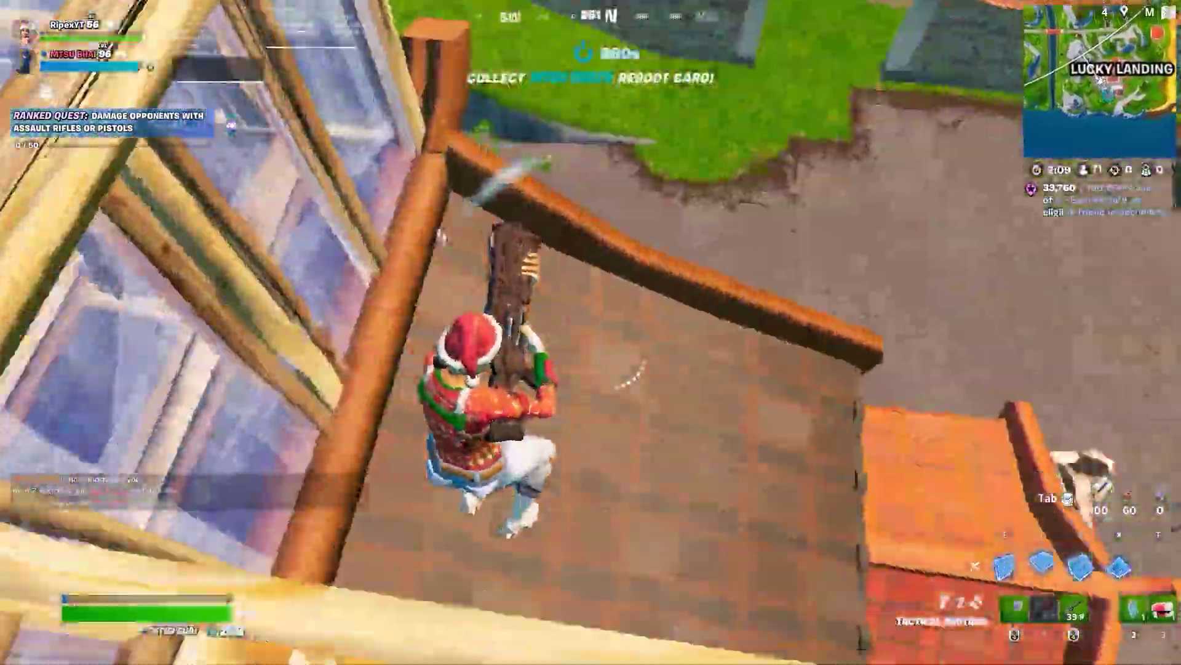
- Place wooden stair pieces by the stone wall while swapping between pickaxe and rifle
{"action": "key", "text": "1"}
{"action": "key", "text": "e"}
{"action": "left_click", "coordinate": [590, 333]}
{"action": "left_click", "coordinate": [590, 333]}
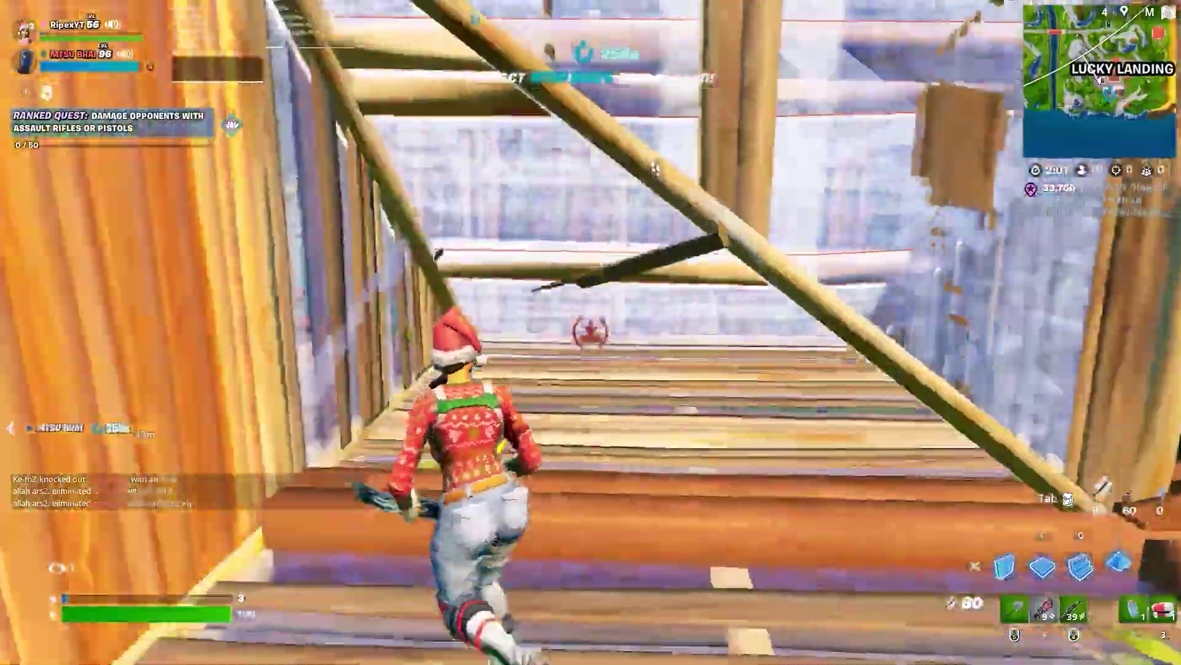
{"action": "key", "text": "f"}
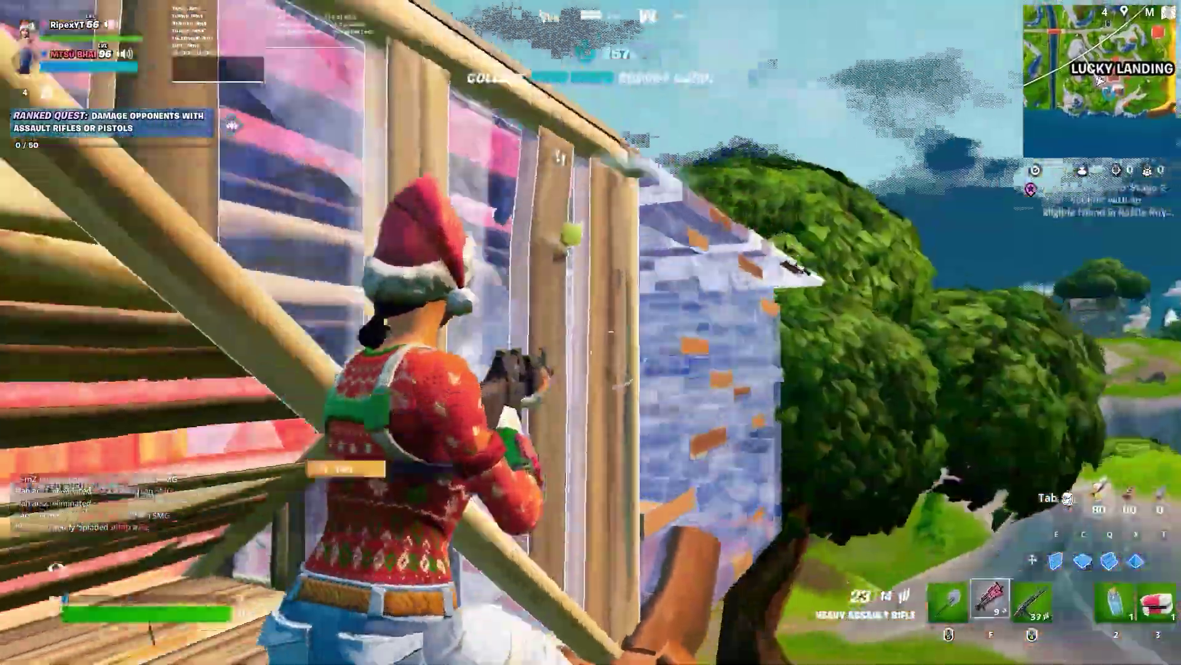
{"action": "key", "text": "e"}
{"action": "left_click", "coordinate": [590, 332]}
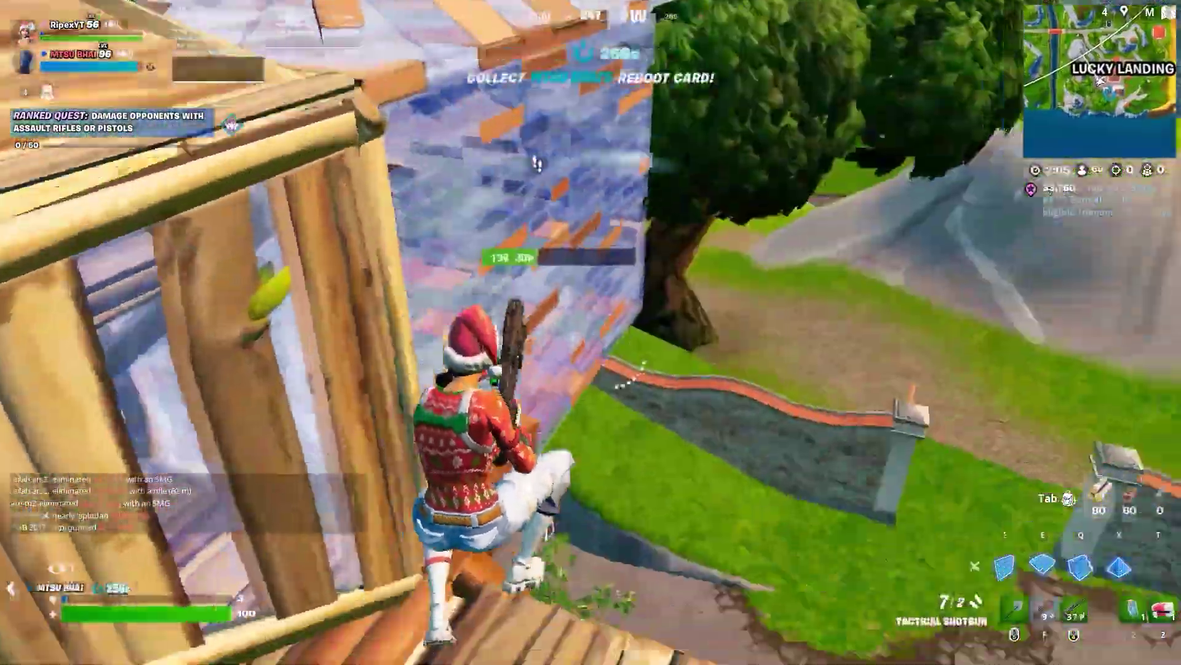
{"action": "key", "text": "1"}
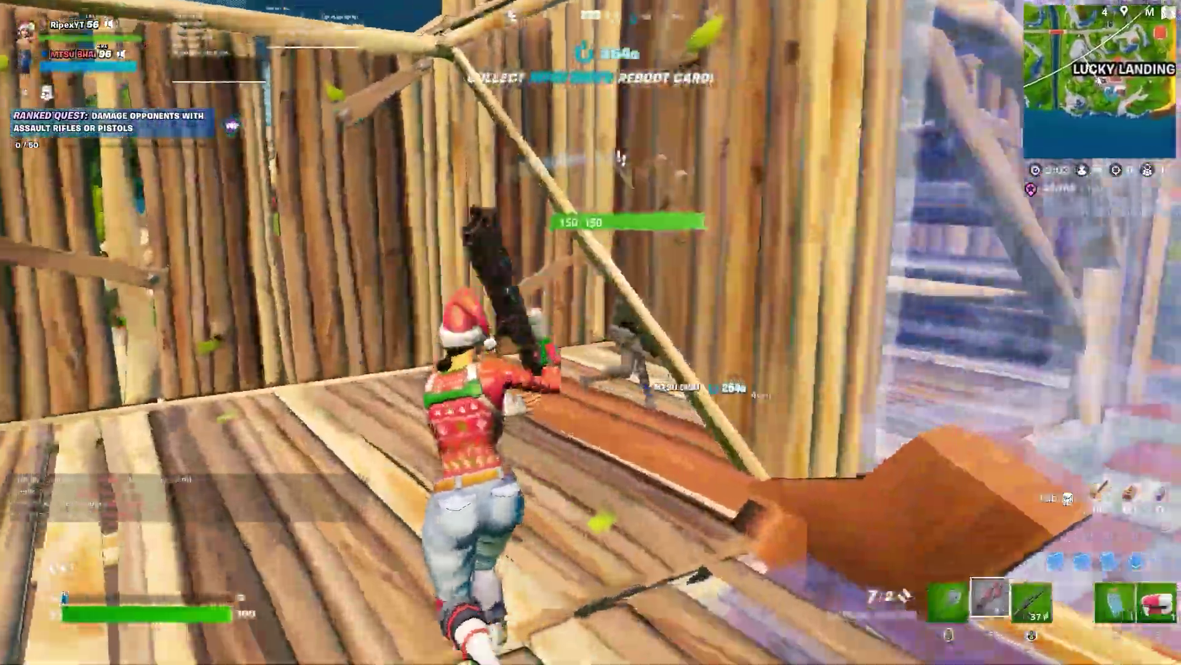